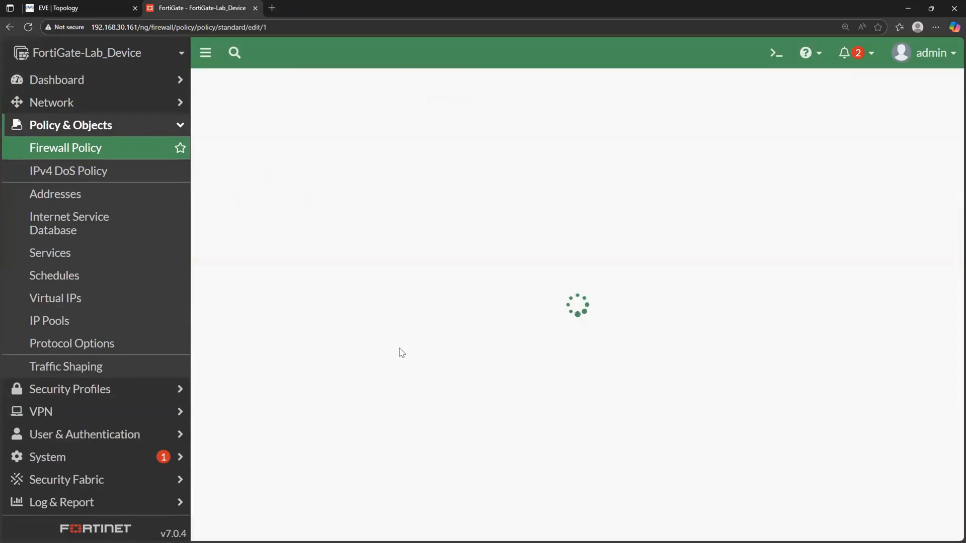
# - Switch the policy's IP Pool Configuration under NAT to Use Dynamic IP Pool and open its pool selection
pyautogui.scroll(-2, 525, 358)
pyautogui.scroll(-3, 525, 358)
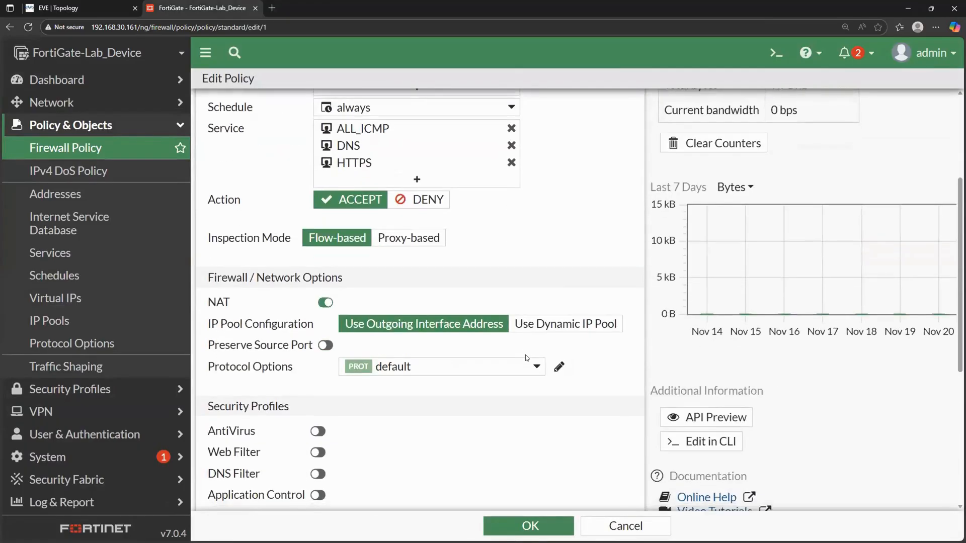
pyautogui.scroll(-2, 526, 358)
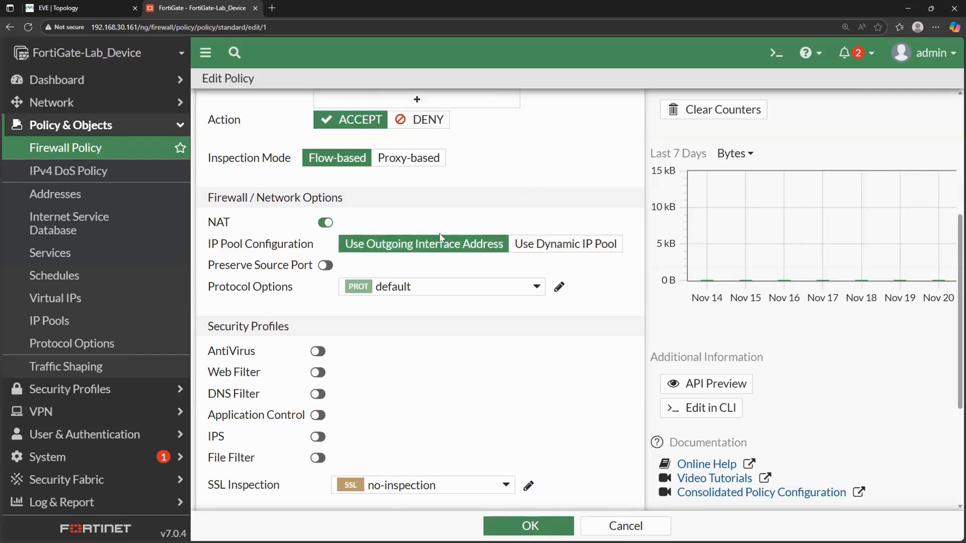
pyautogui.click(552, 249)
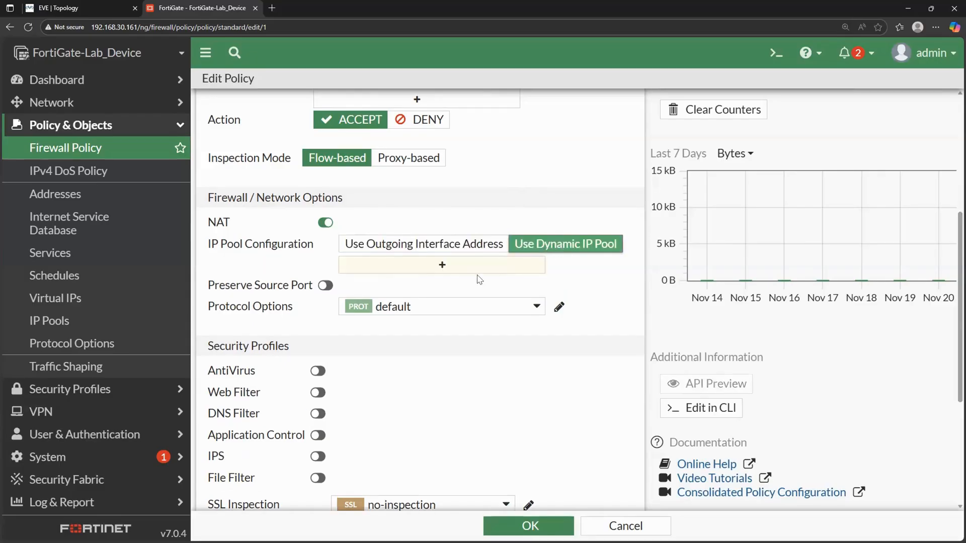
pyautogui.click(441, 272)
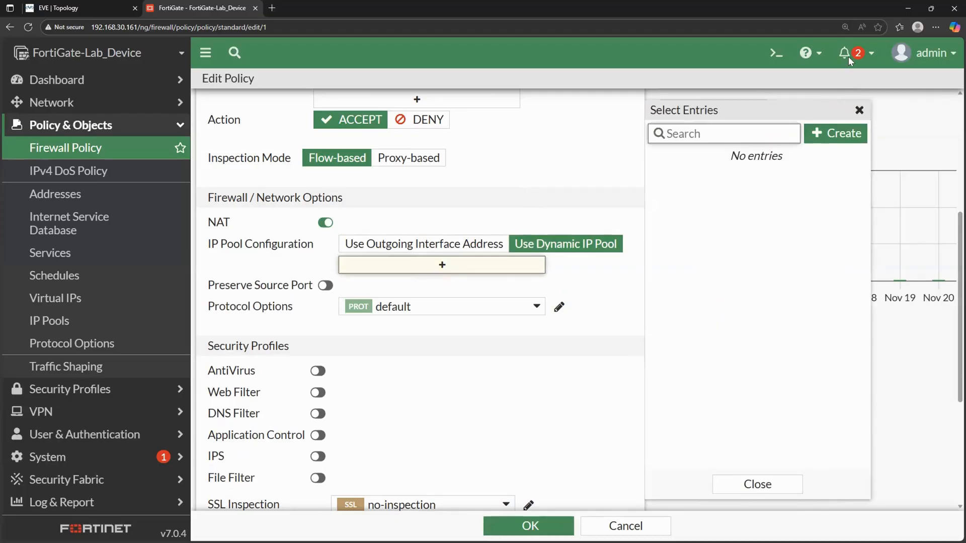
# - Start a new dynamic IP pool and name it Pool-20.20.20.20-20.20.20.30
pyautogui.click(832, 133)
pyautogui.click(550, 116)
pyautogui.write('Pool')
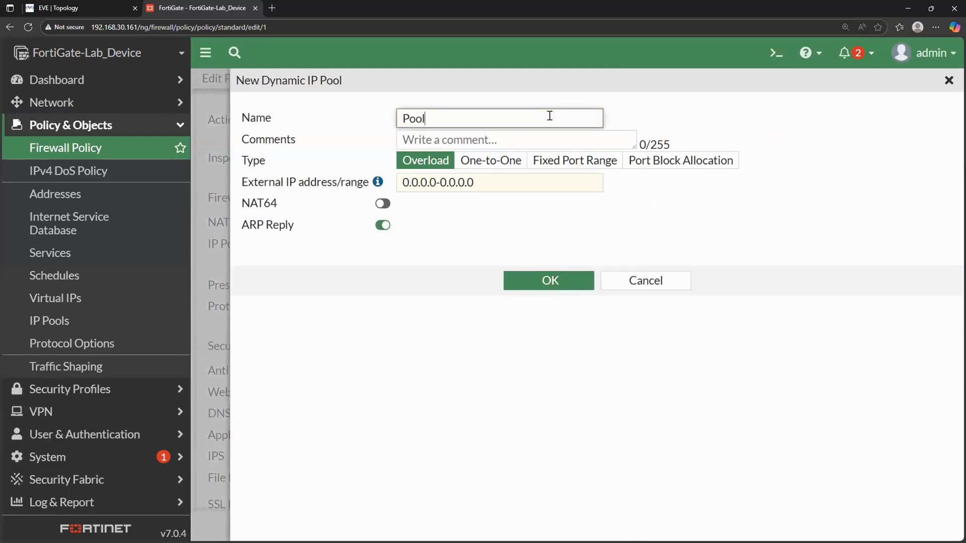
pyautogui.write('1')
pyautogui.press('BackSpace')
pyautogui.write('20')
pyautogui.write('.20.20')
pyautogui.write('-120')
pyautogui.press('BackSpace')
pyautogui.press('BackSpace')
pyautogui.press('BackSpace')
pyautogui.write('20.20.20.')
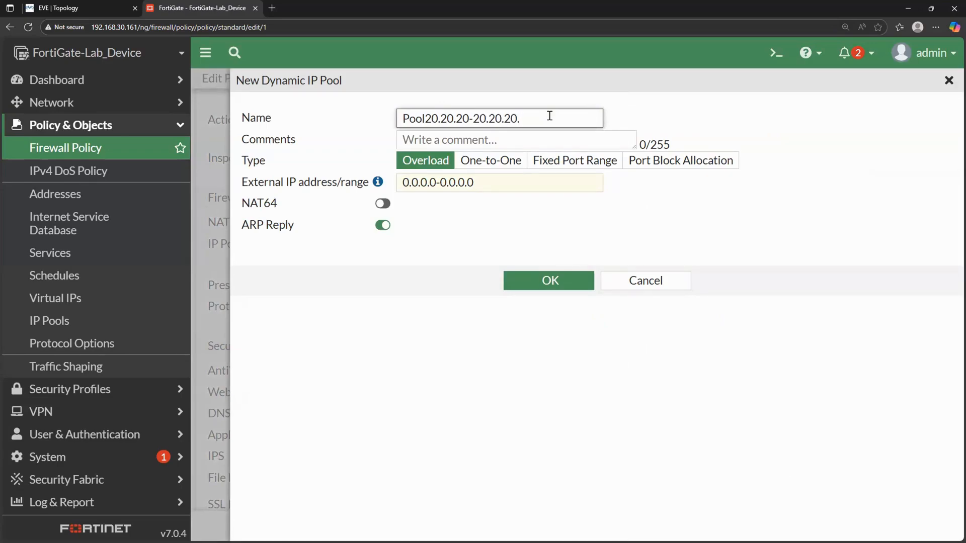
pyautogui.write('30')
pyautogui.click(466, 117)
pyautogui.write('.20-')
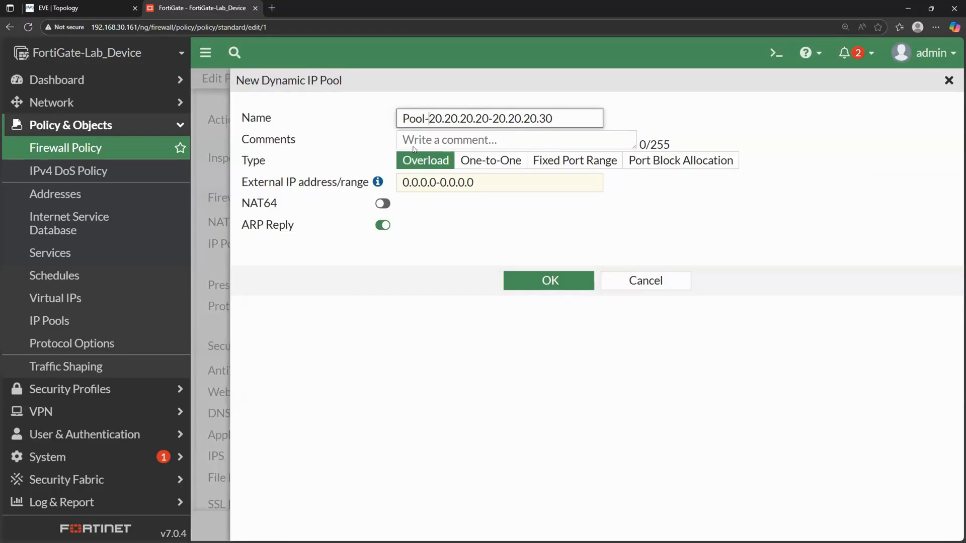
# - Look through the One-to-One, Fixed Port Range and Port Block Allocation pool types, and return to Overload
pyautogui.click(483, 160)
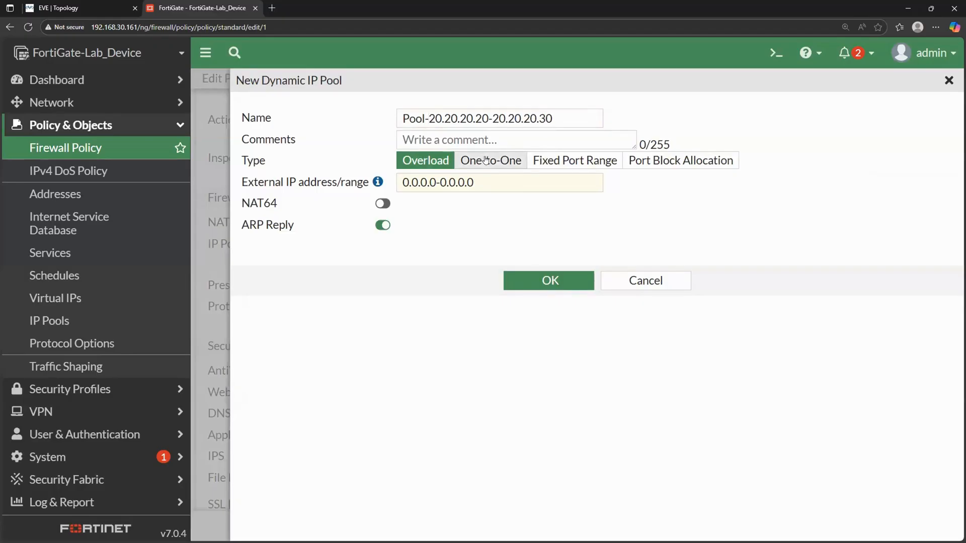
pyautogui.click(537, 160)
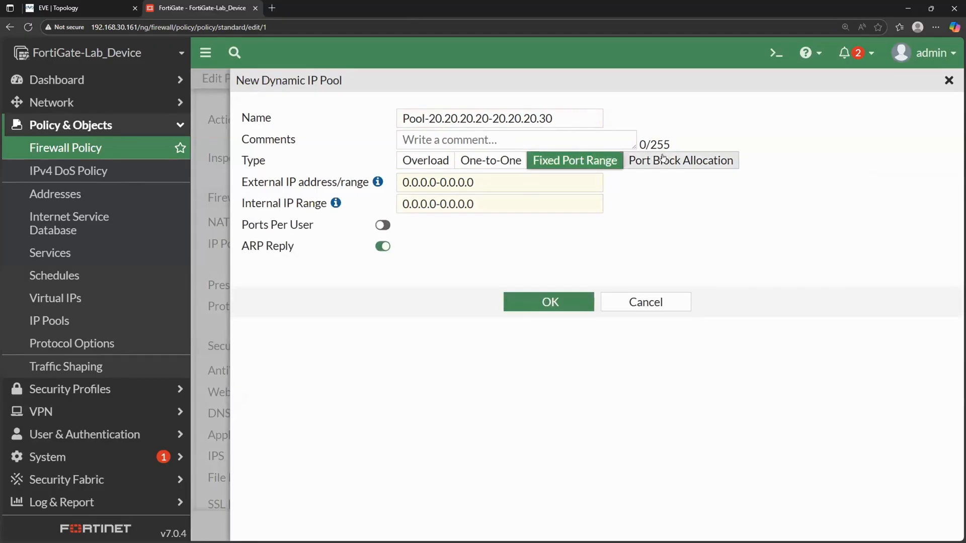
pyautogui.click(663, 159)
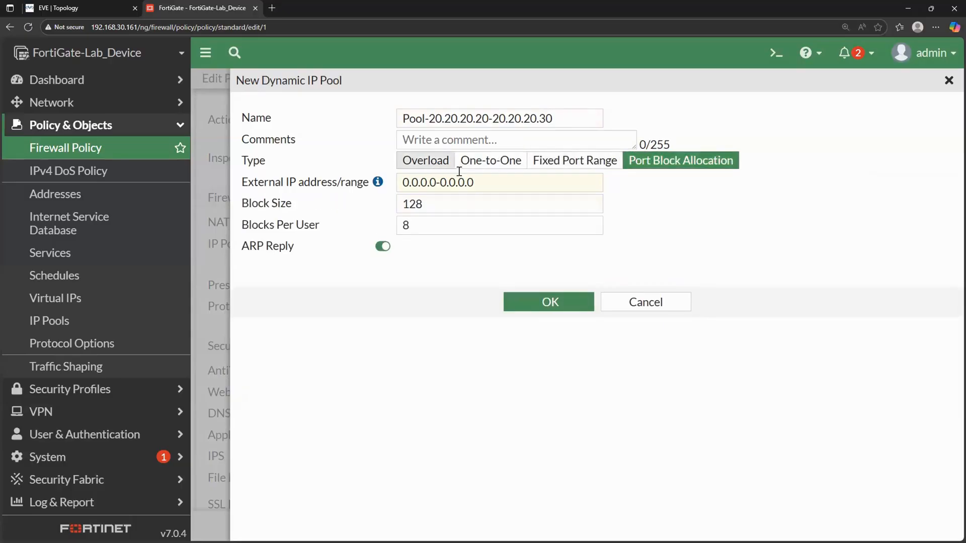
pyautogui.click(432, 165)
# - Set the pool's external IP range to 20.20.20.20-20.20.20.30, copied from its name, and save the pool
pyautogui.moveTo(480, 176); pyautogui.dragTo(351, 172)
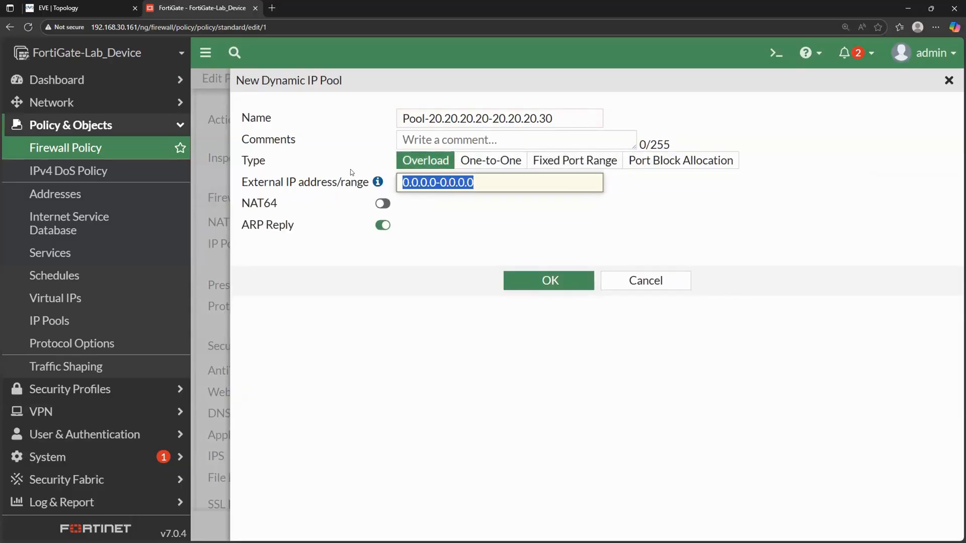
pyautogui.moveTo(552, 119); pyautogui.dragTo(430, 116)
pyautogui.hotkey('ctrl', 'c')
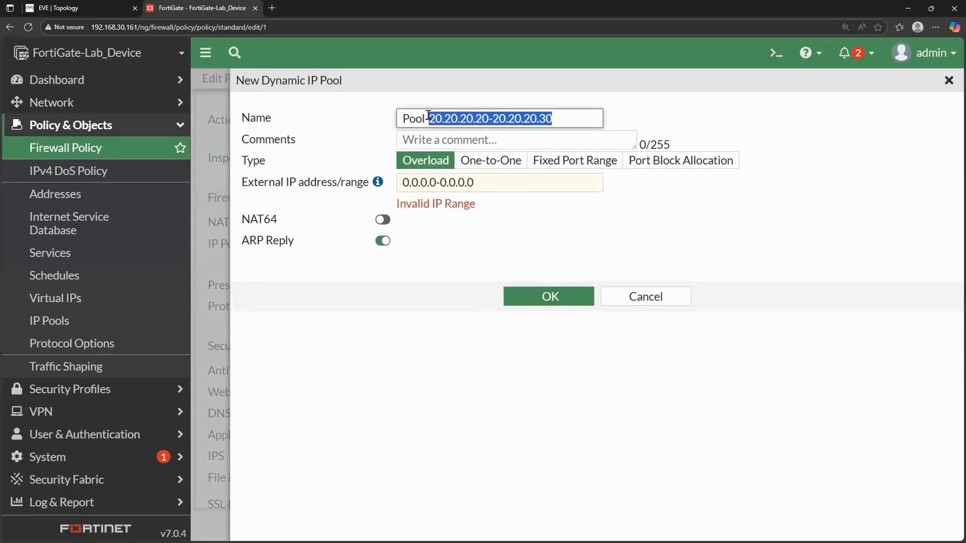
pyautogui.moveTo(483, 177); pyautogui.dragTo(367, 182)
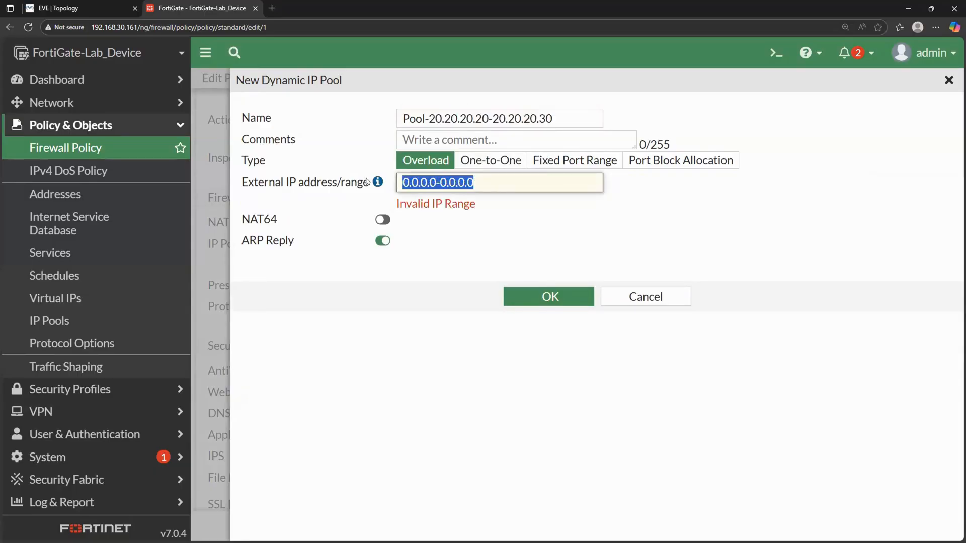
pyautogui.hotkey('ctrl', 'v')
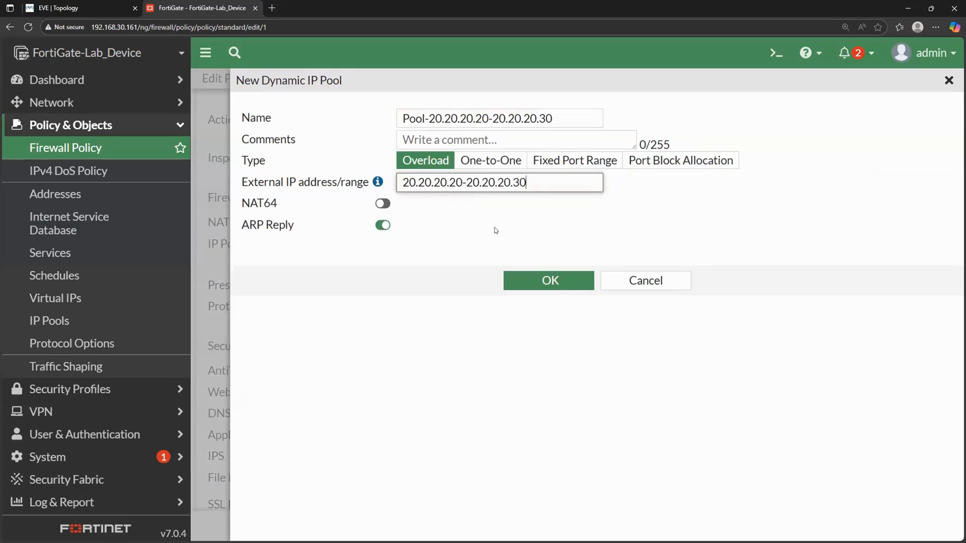
pyautogui.click(537, 281)
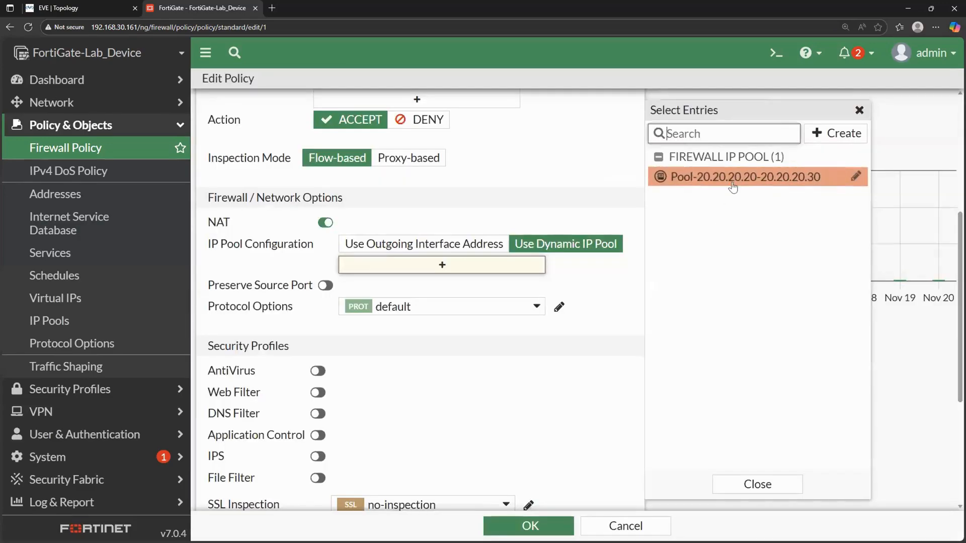
# - Try the new pool in the policy, remove it, and return the IP Pool Configuration to Use Outgoing Interface Address
pyautogui.moveTo(731, 182); pyautogui.dragTo(475, 266)
pyautogui.moveTo(474, 266)
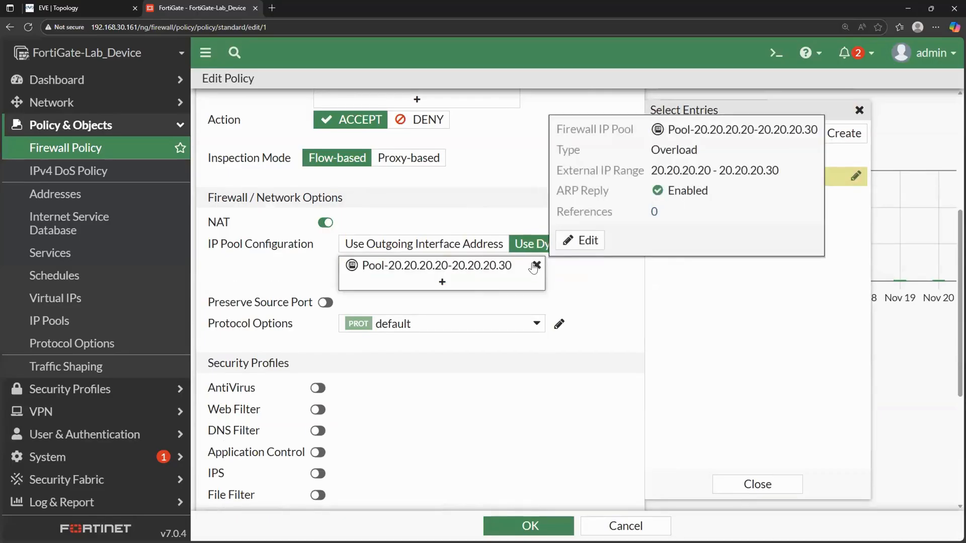
pyautogui.click(535, 265)
pyautogui.click(409, 243)
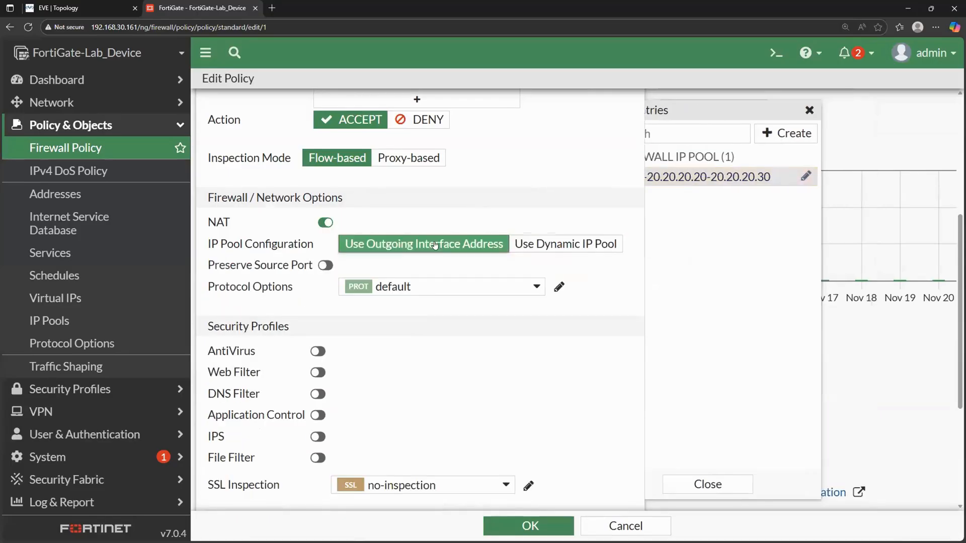
pyautogui.scroll(-1, 407, 338)
pyautogui.scroll(3, 407, 338)
pyautogui.scroll(-5, 407, 338)
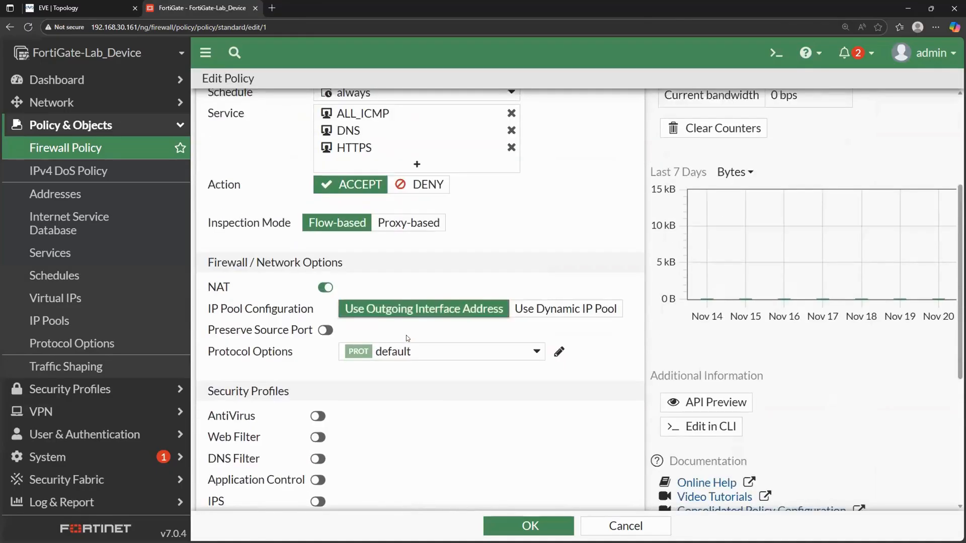
pyautogui.scroll(-2, 407, 338)
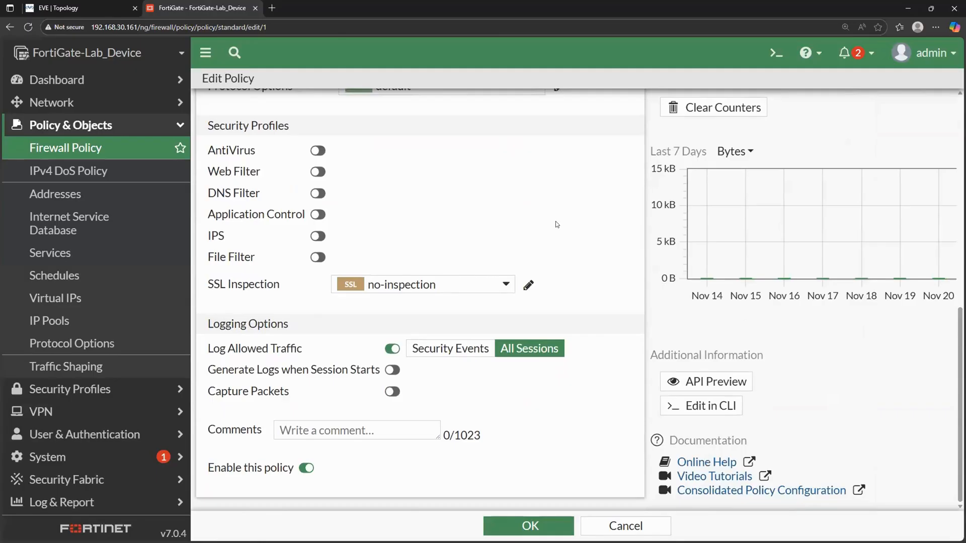
# - Switch to the EVE topology, start the Server node and open its console
pyautogui.click(80, 8)
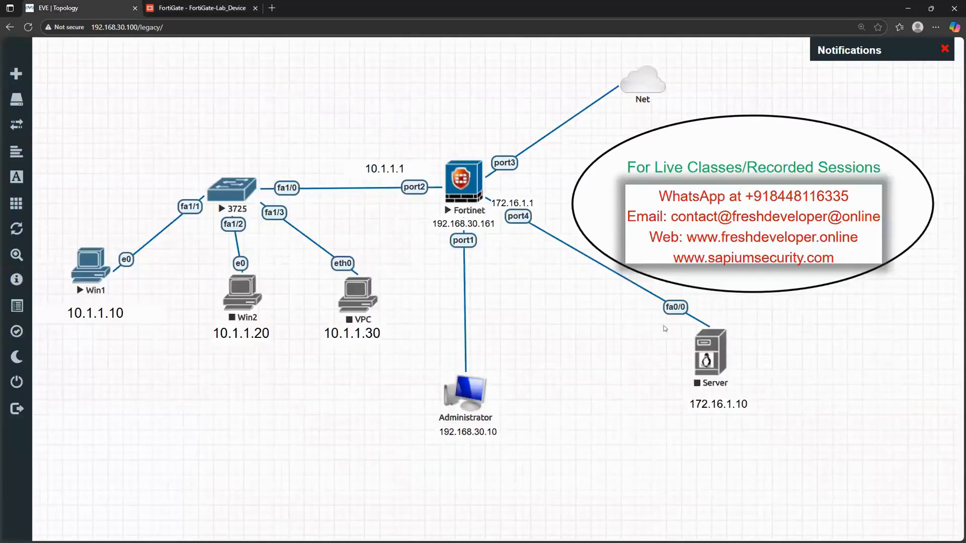
pyautogui.rightClick(710, 358)
pyautogui.click(751, 360)
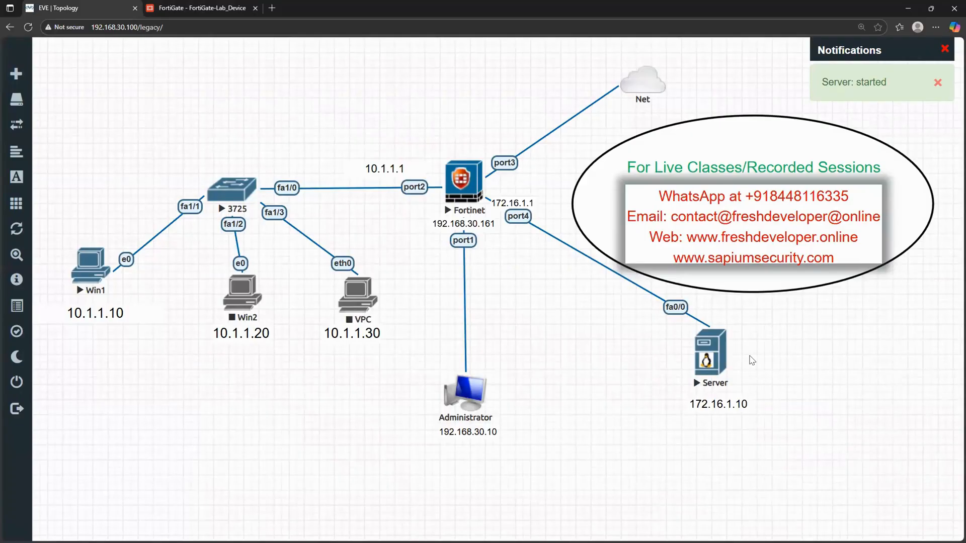
pyautogui.click(717, 354)
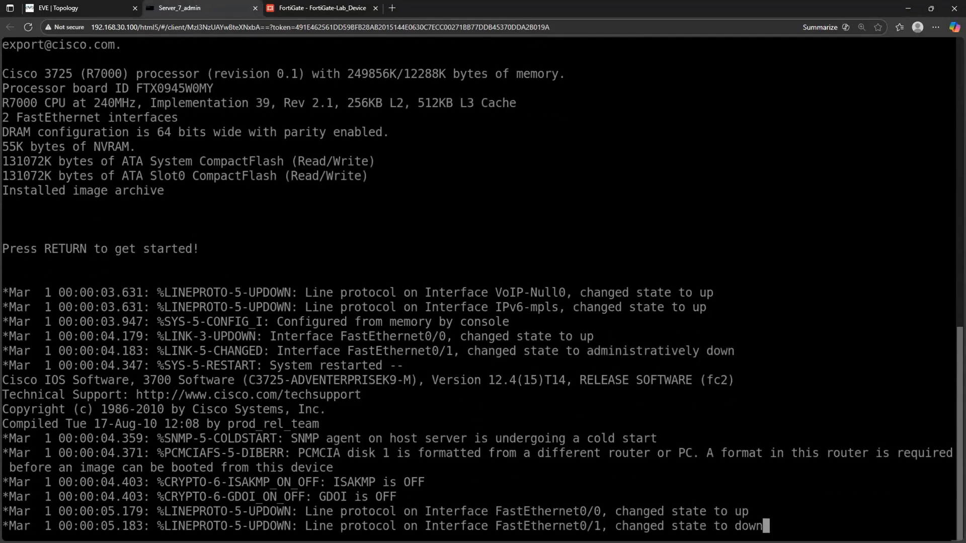
# - Run show ip int br on the server and check the IP address of FastEthernet0/0
pyautogui.press('Return')
pyautogui.press('Return')
pyautogui.press('Return')
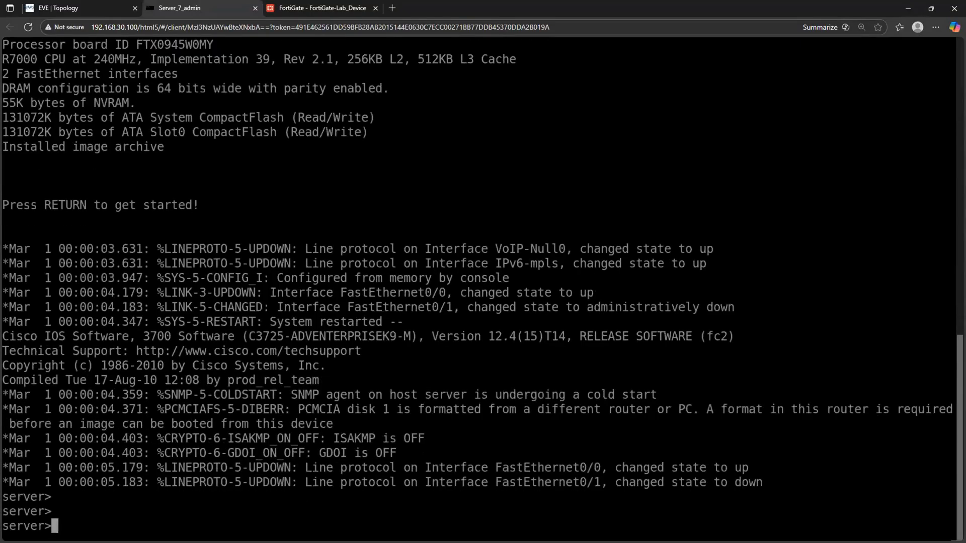
pyautogui.write('ip')
pyautogui.press('BackSpace')
pyautogui.press('BackSpace')
pyautogui.write('show ip int')
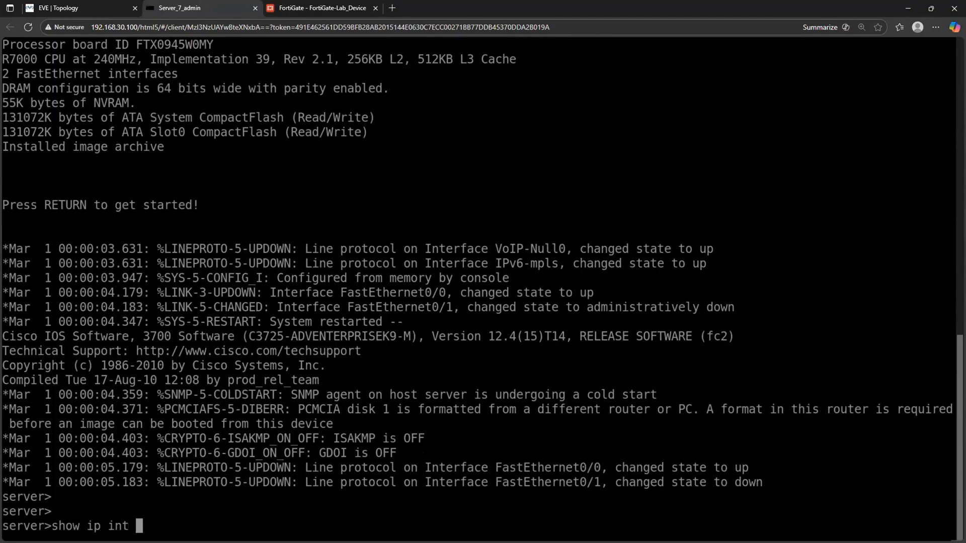
pyautogui.write(' br')
pyautogui.press('Return')
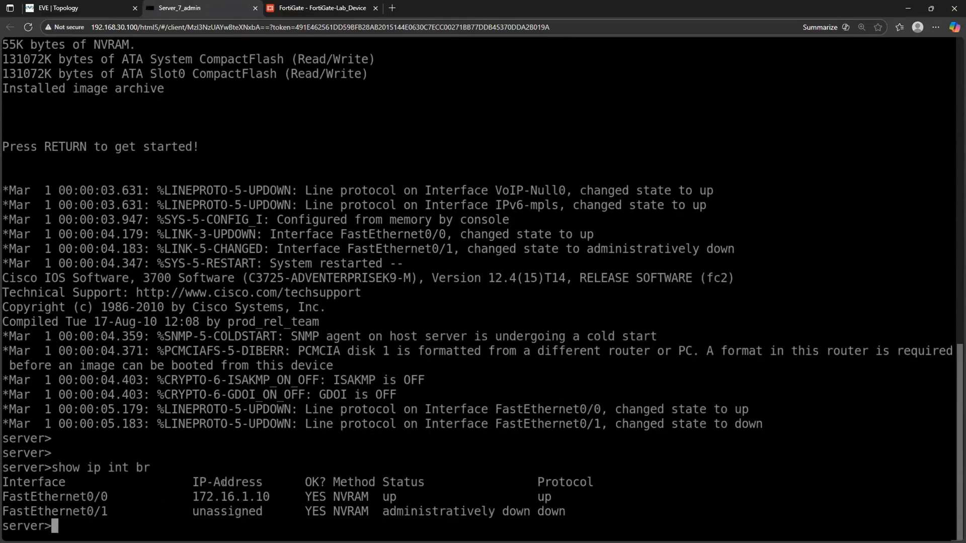
pyautogui.moveTo(193, 496); pyautogui.dragTo(267, 497)
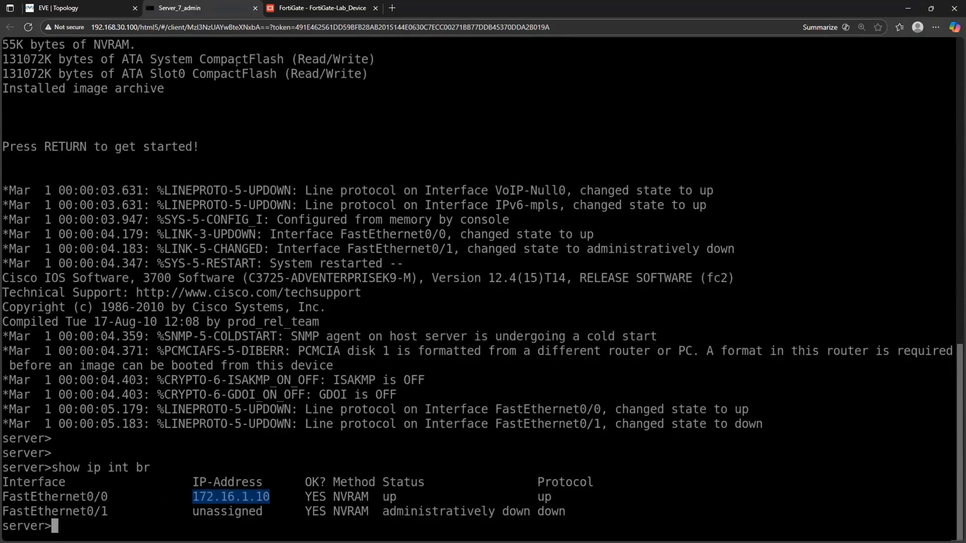
# - Open the Win1 machine from the EVE topology and start a cmd command prompt on it
pyautogui.click(107, 7)
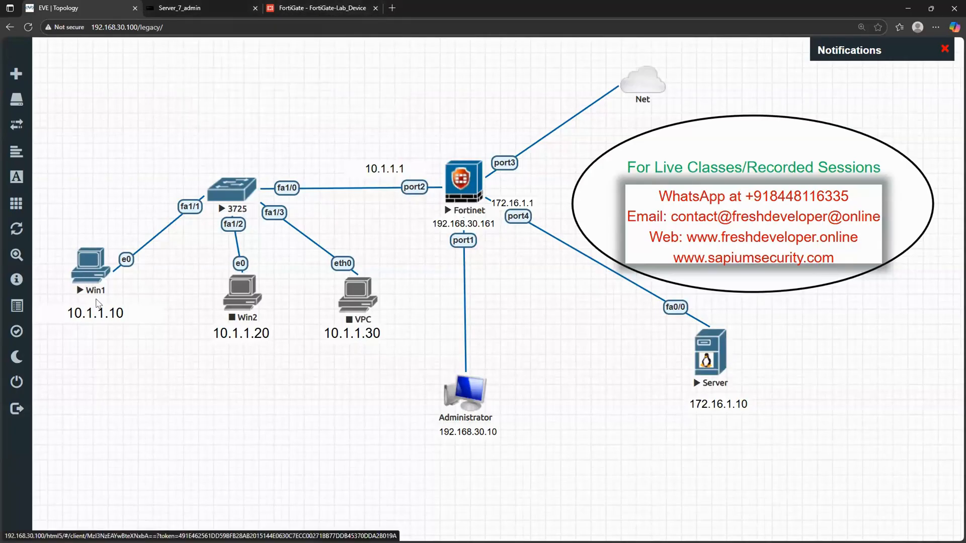
pyautogui.click(97, 259)
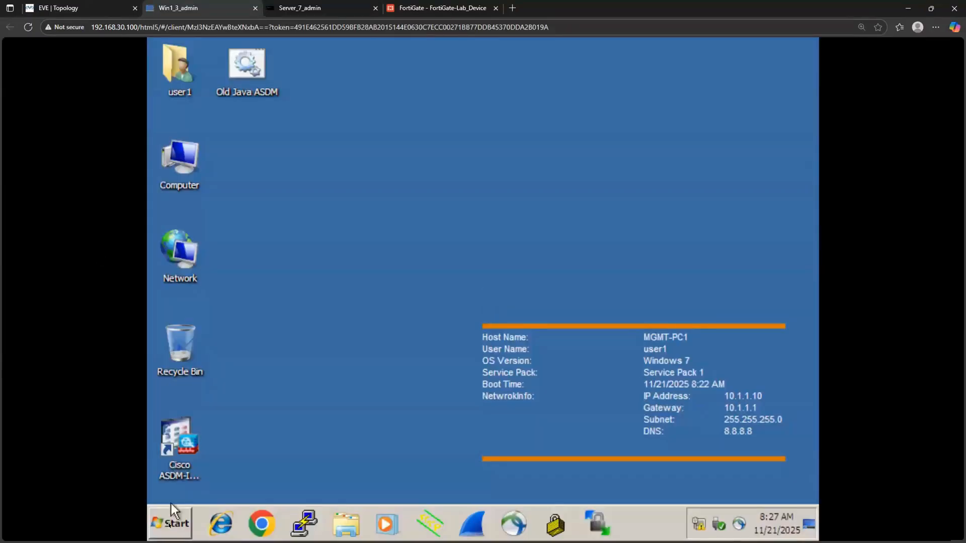
pyautogui.click(170, 526)
pyautogui.write('cmd')
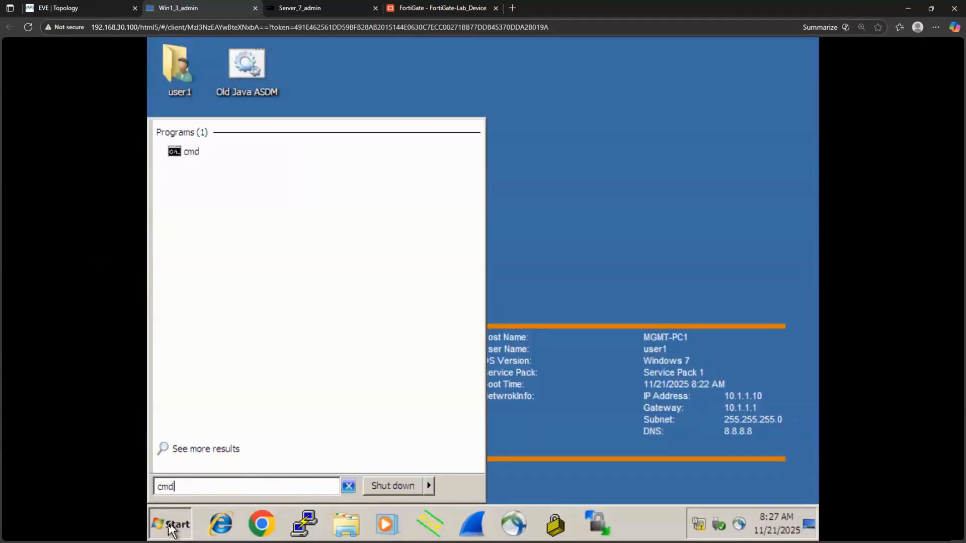
pyautogui.press('Return')
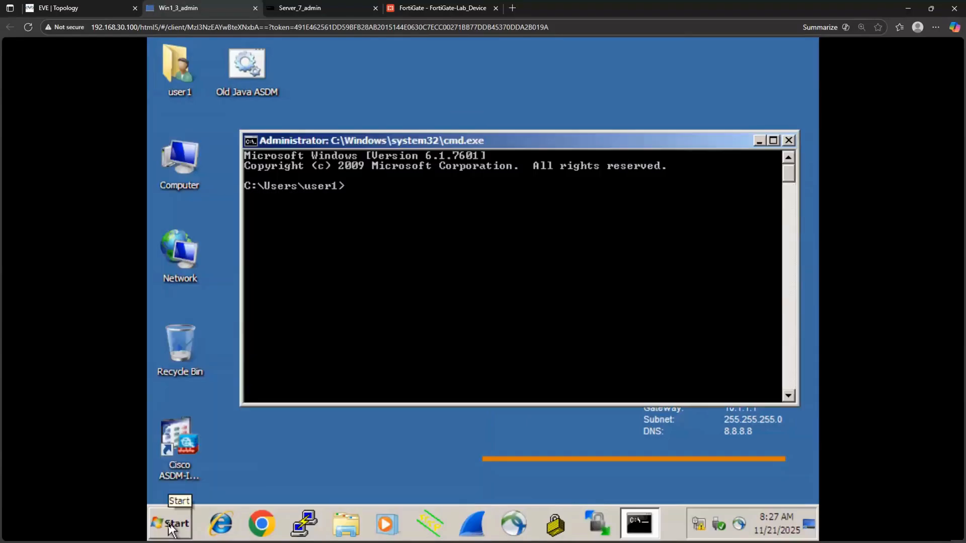
# - Ping the server at 172.16.1.10 from Win1, checking the address in the topology
pyautogui.write('ping')
pyautogui.click(85, 6)
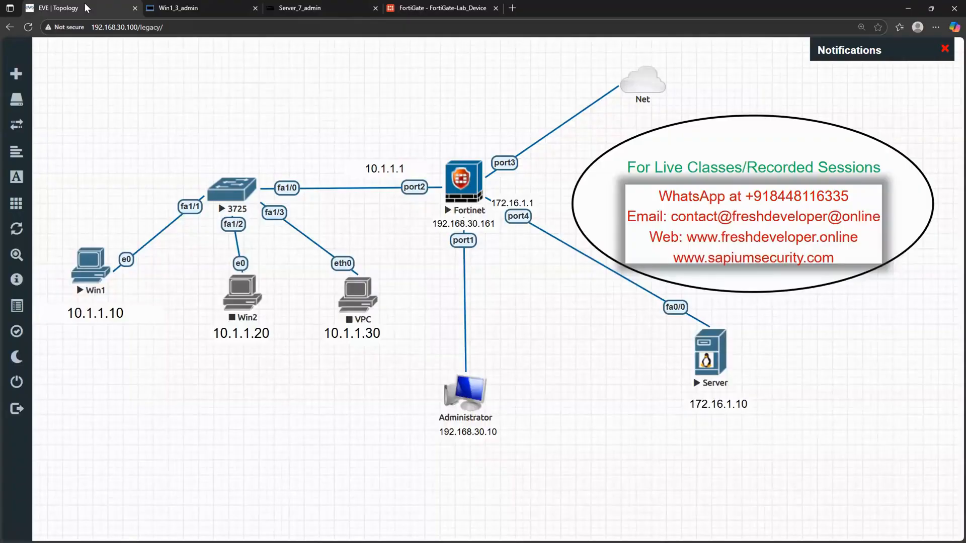
pyautogui.click(192, 7)
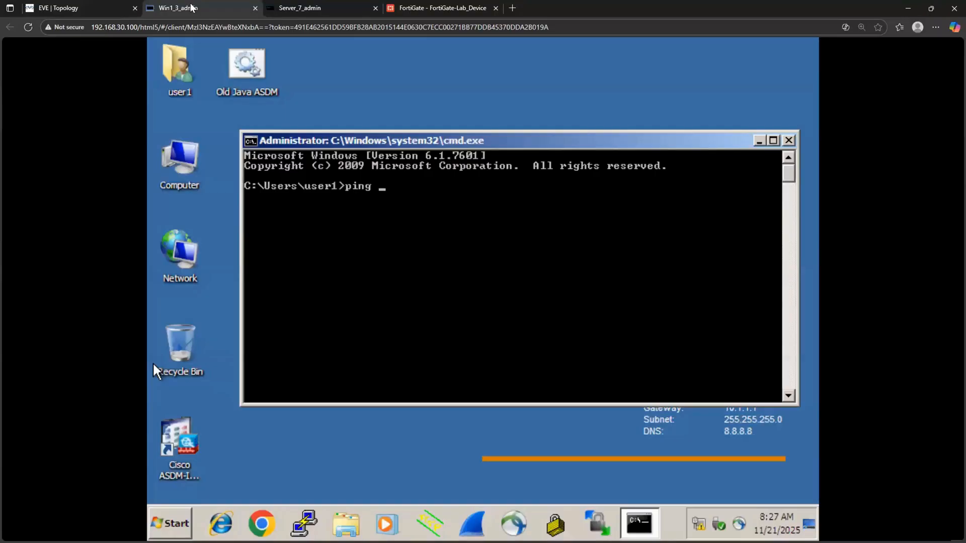
pyautogui.write('172.16.1.10')
pyautogui.press('Return')
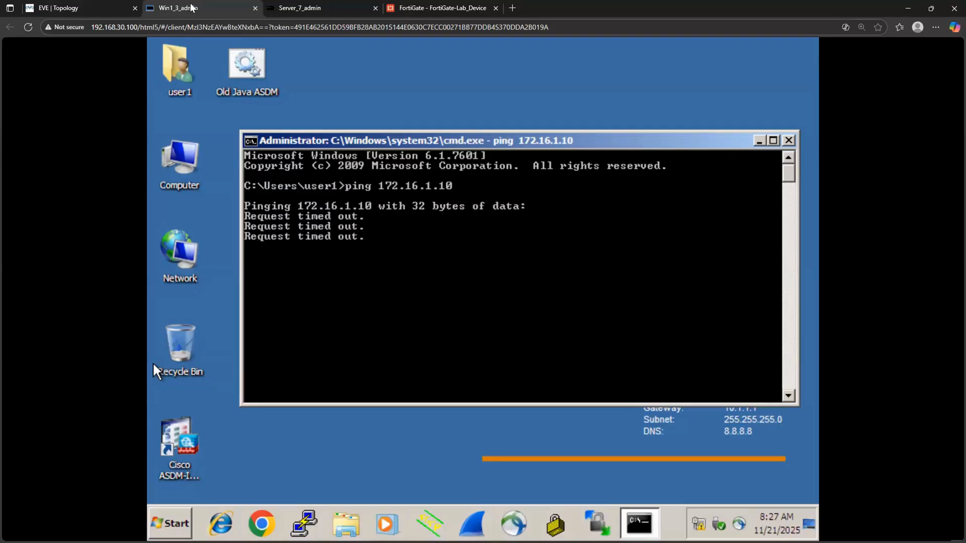
# - Return to the FortiGate and leave the policy editor for the firewall policy list
pyautogui.click(441, 7)
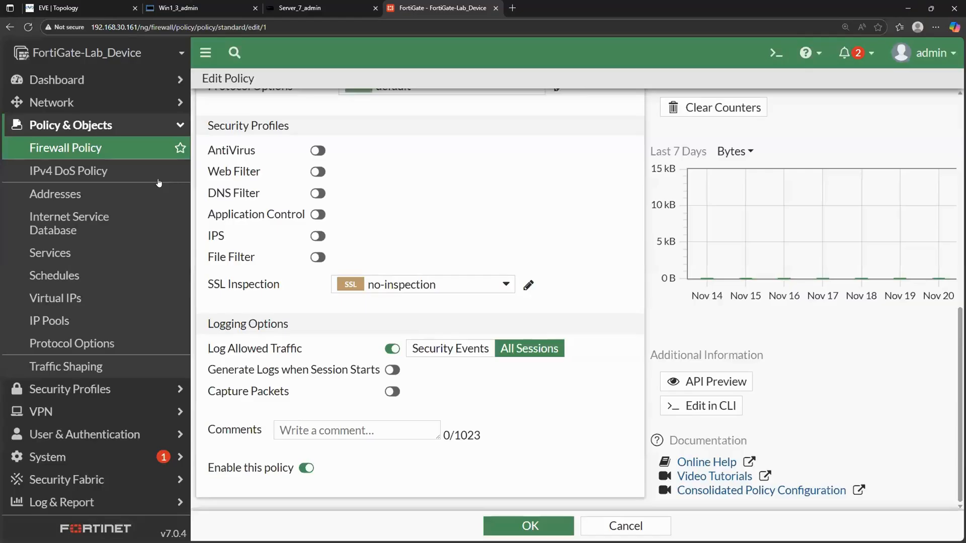
pyautogui.click(73, 156)
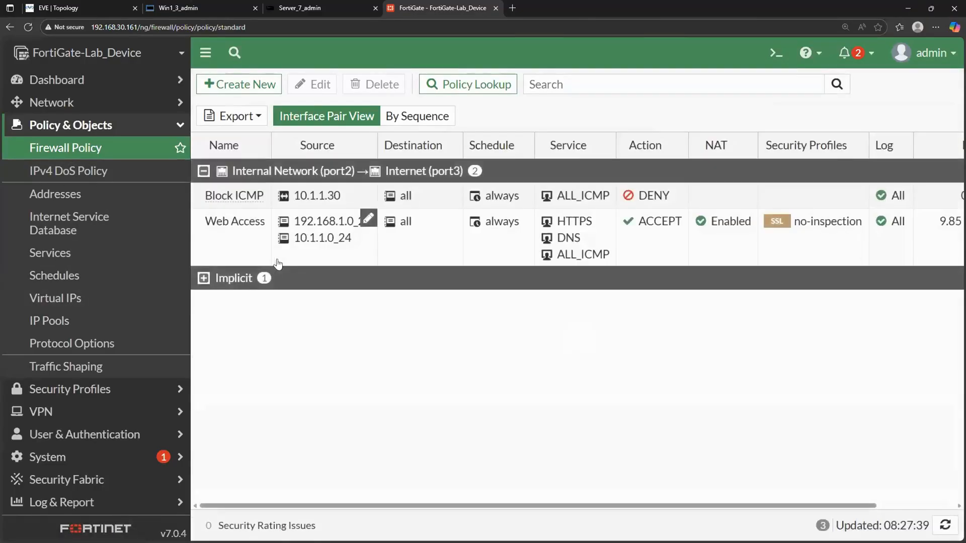
# - Enable Log IPv4 Violation Traffic on the Implicit Deny policy and save it
pyautogui.click(225, 280)
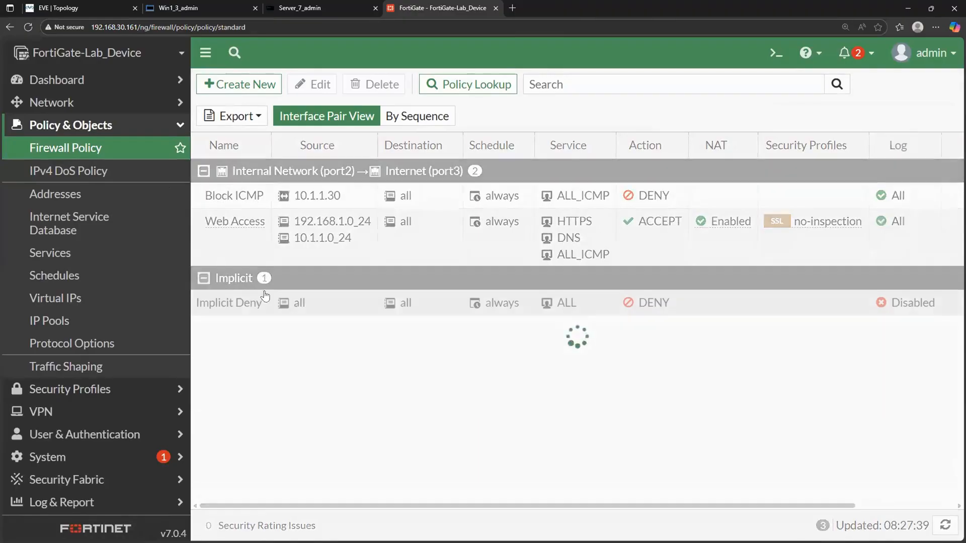
pyautogui.click(234, 300)
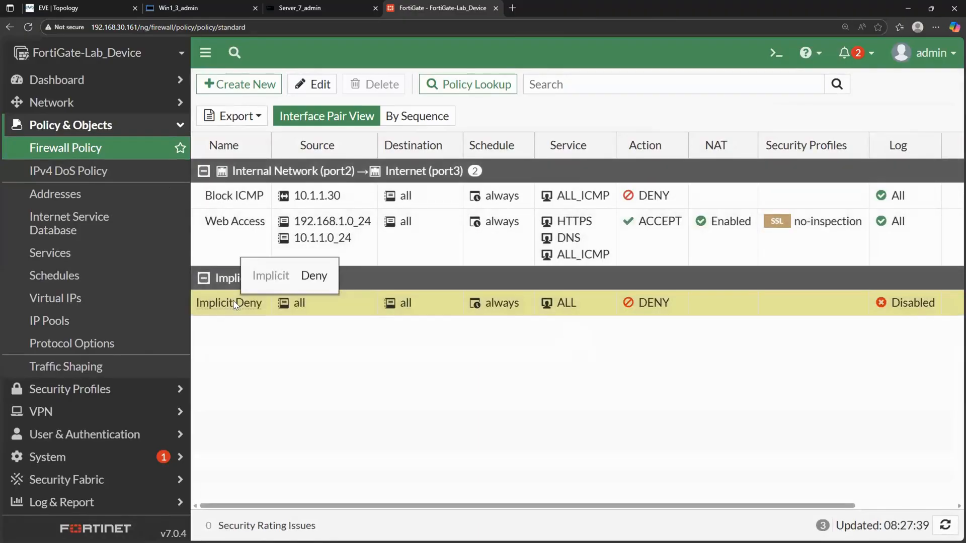
pyautogui.doubleClick(233, 299)
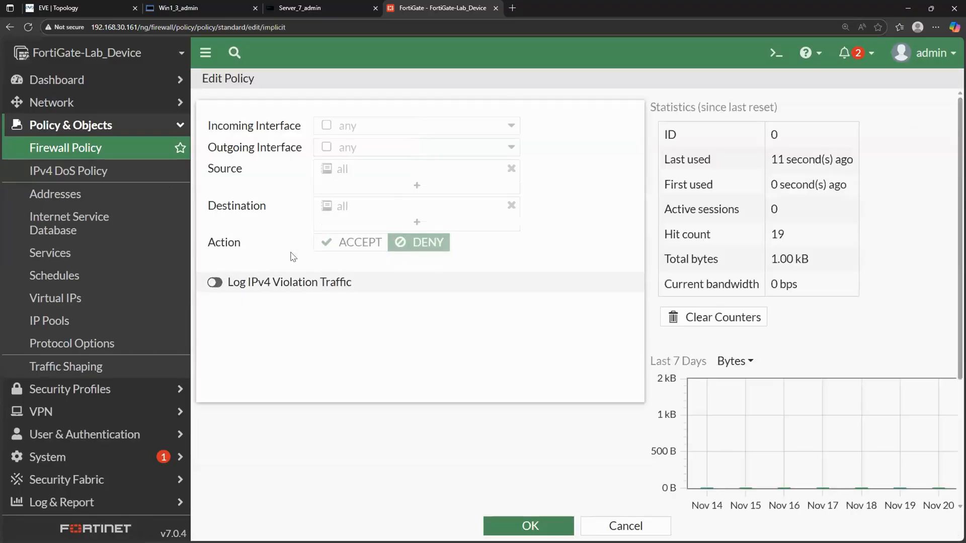
pyautogui.click(220, 281)
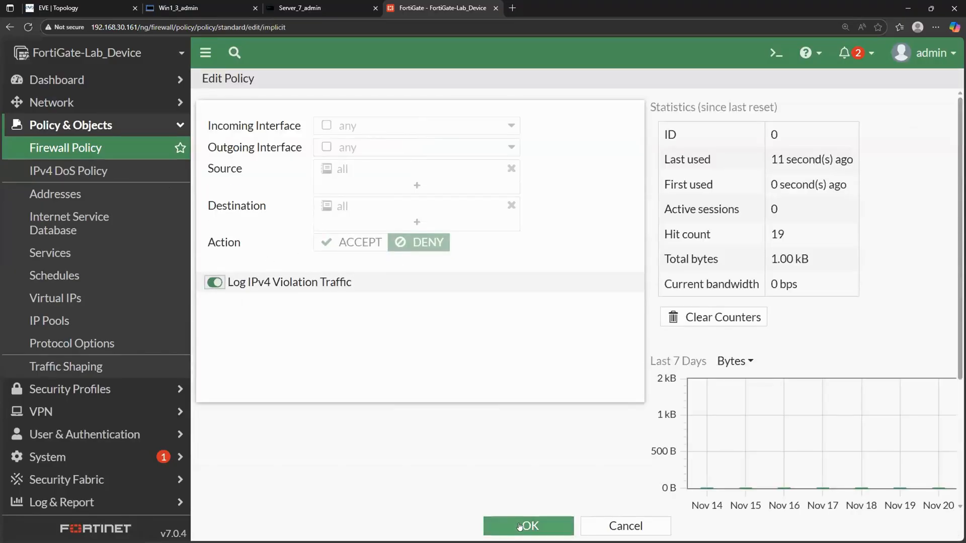
pyautogui.click(521, 526)
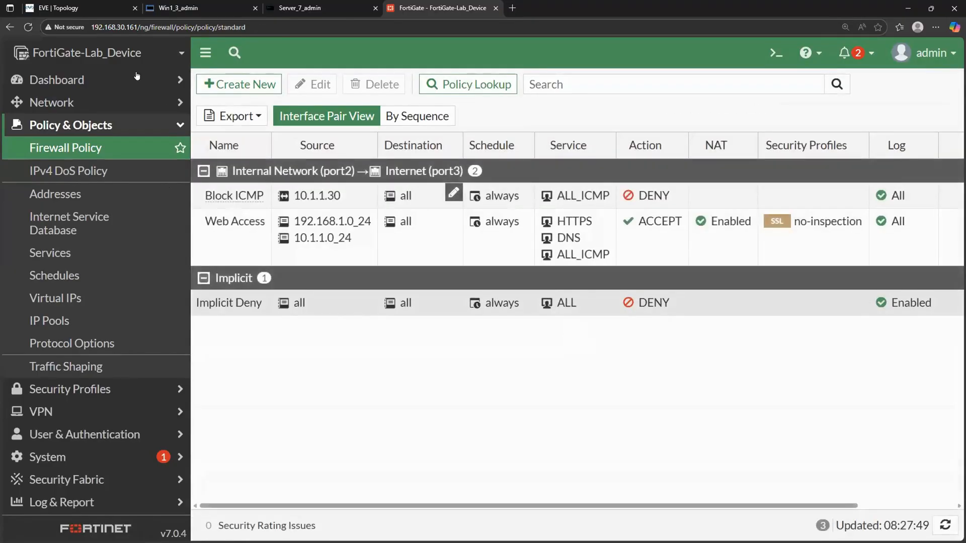
# - Switch to the Win1 machine and repeat the ping to 172.16.1.10
pyautogui.click(187, 8)
pyautogui.press('Up')
pyautogui.press('Return')
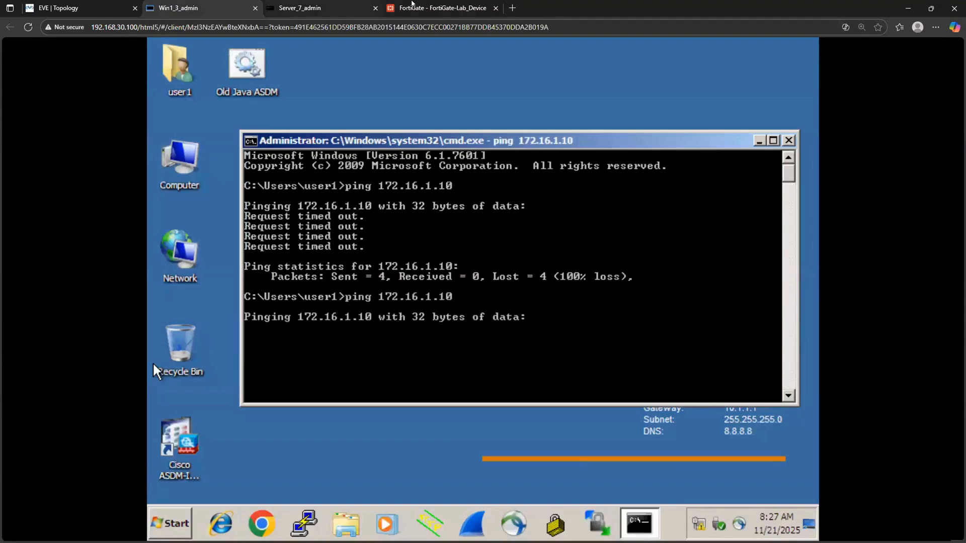
# - Return to the FortiGate and examine the forward traffic log entries for destination 172.16.1.10
pyautogui.click(411, 4)
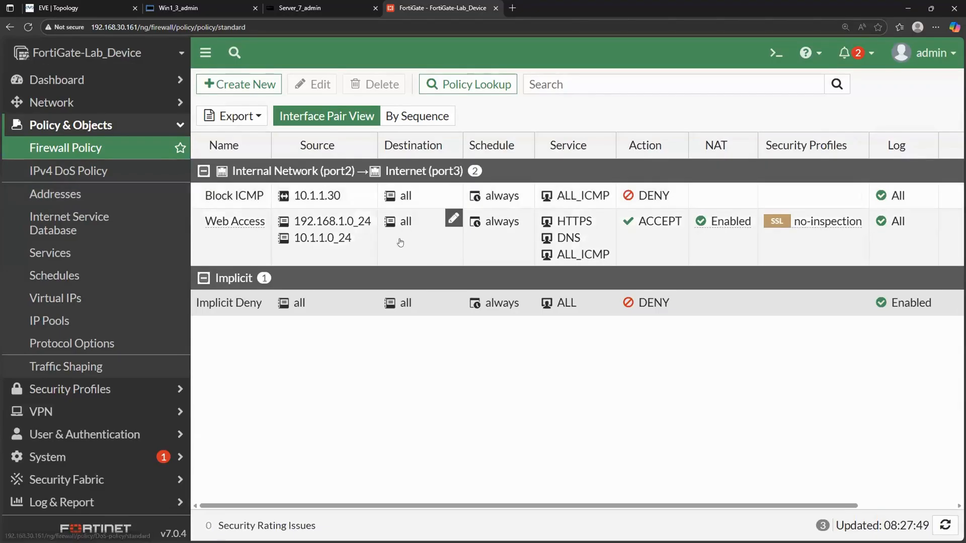
pyautogui.moveTo(319, 234)
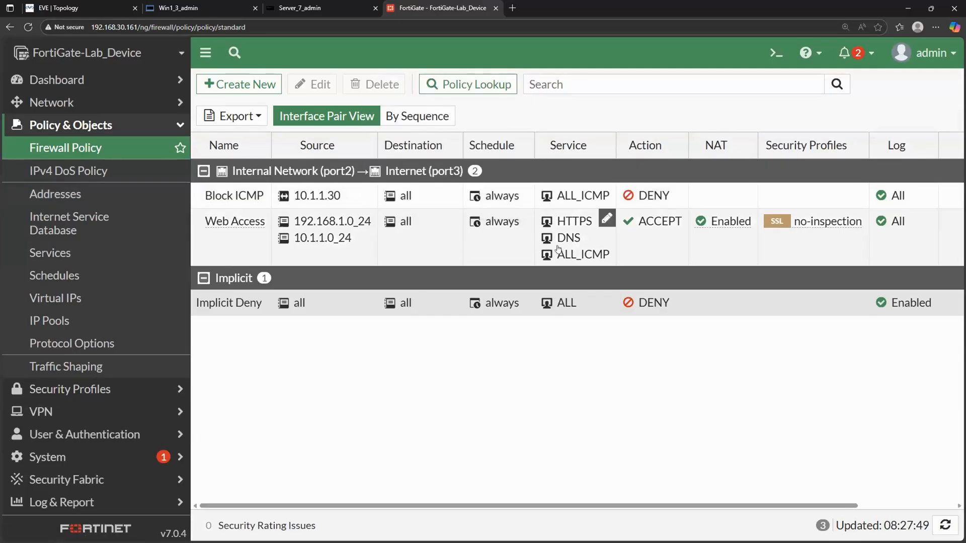
pyautogui.moveTo(570, 256)
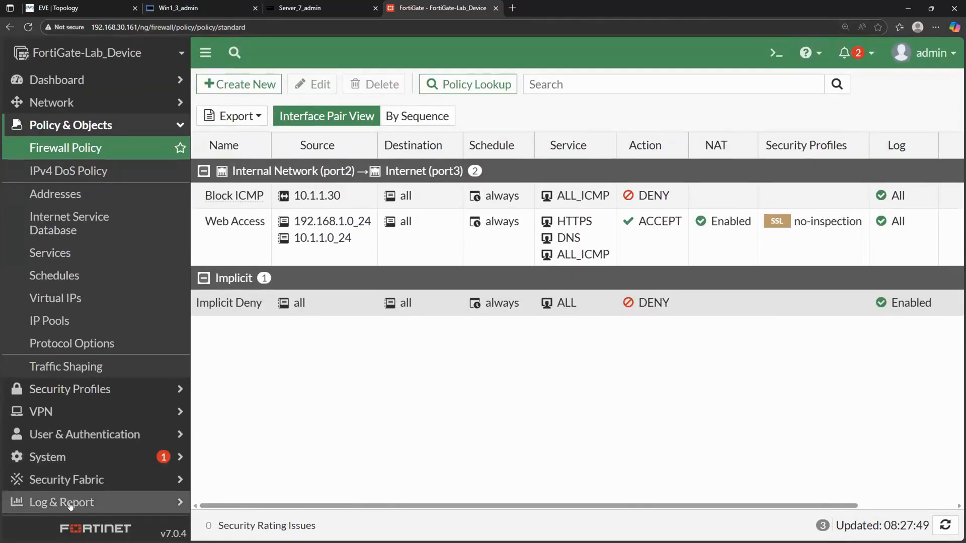
pyautogui.click(71, 503)
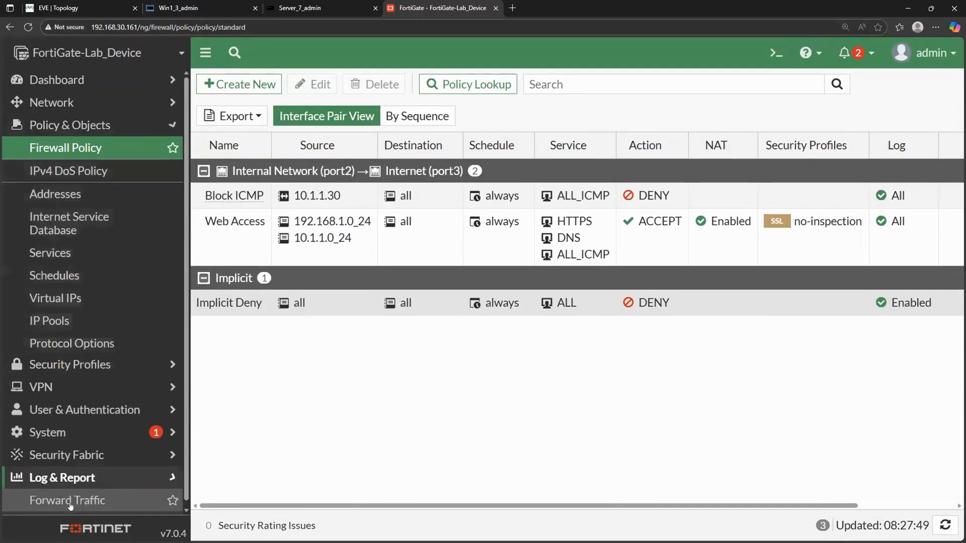
pyautogui.click(85, 280)
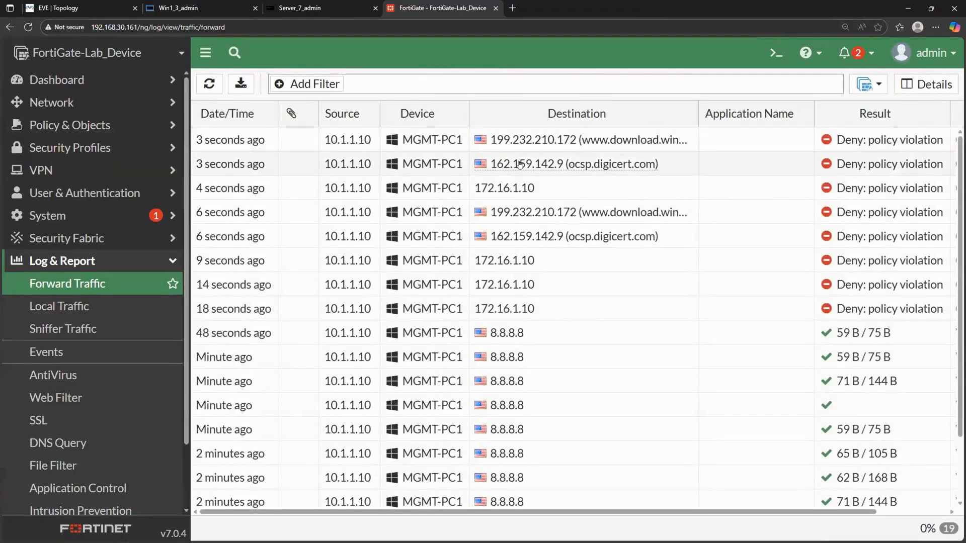
pyautogui.moveTo(550, 191); pyautogui.dragTo(477, 187)
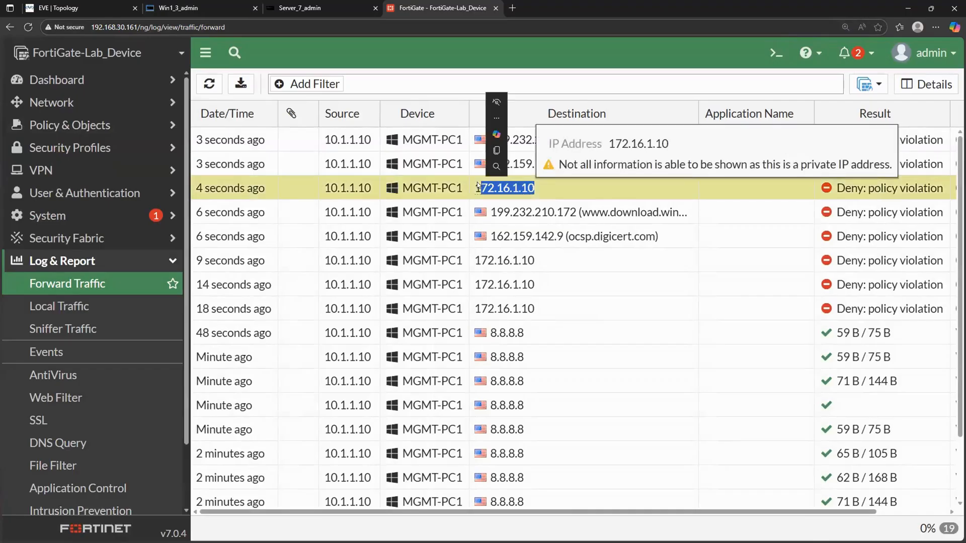
pyautogui.click(749, 190)
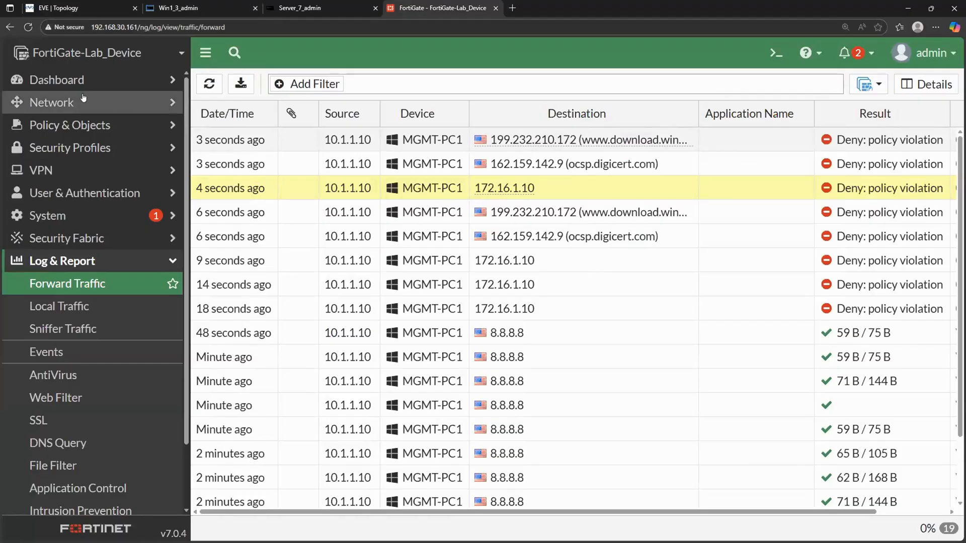
# - Open the Web Access firewall policy, compare its outgoing interface with the EVE topology, and leave it without changes
pyautogui.click(69, 126)
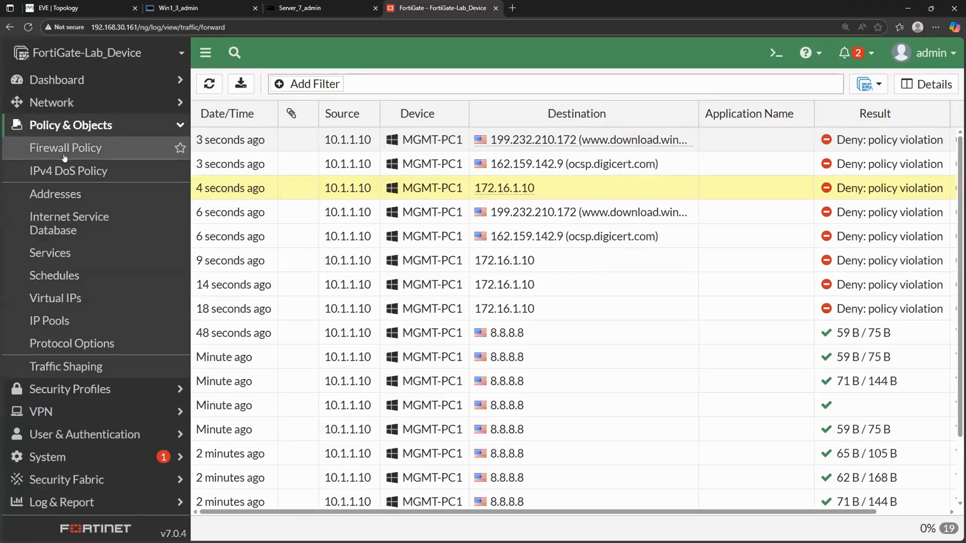
pyautogui.click(73, 150)
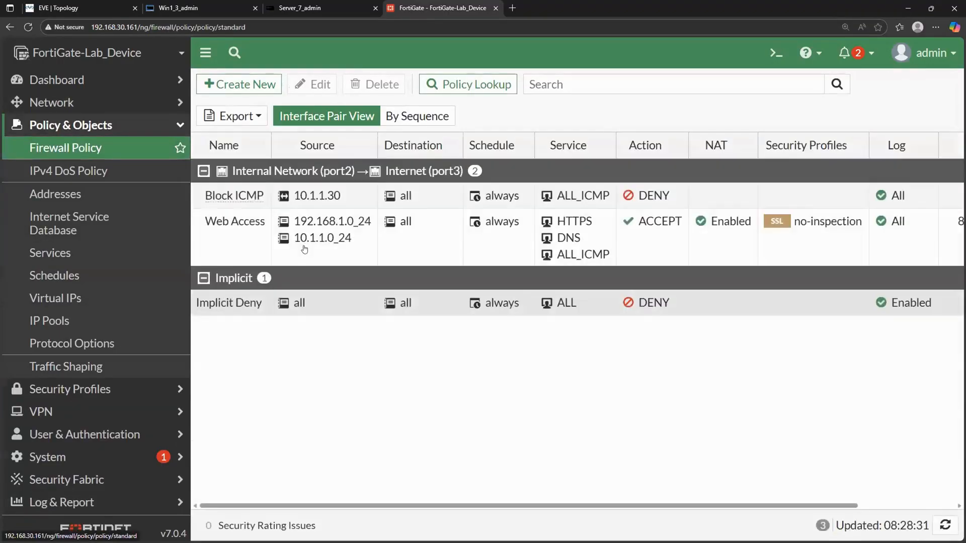
pyautogui.doubleClick(215, 221)
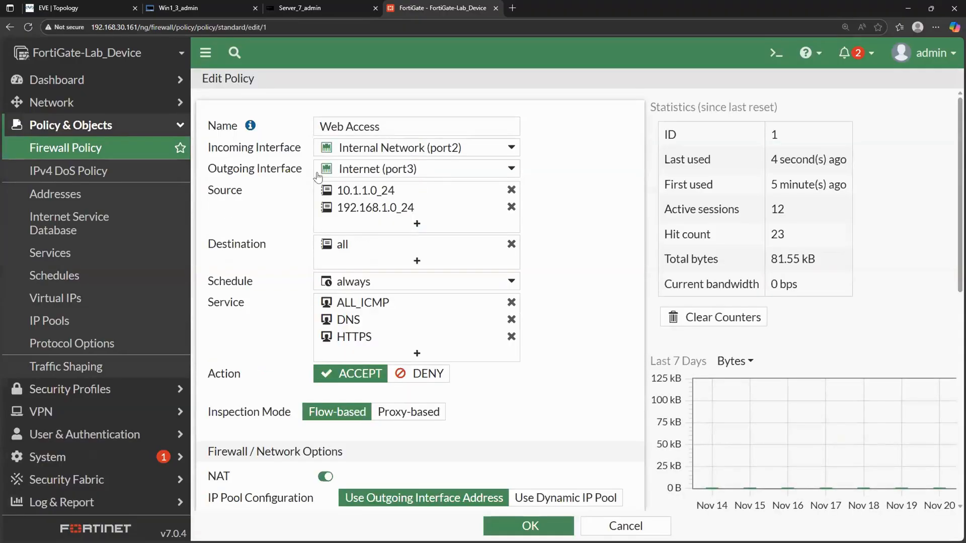
pyautogui.moveTo(398, 173)
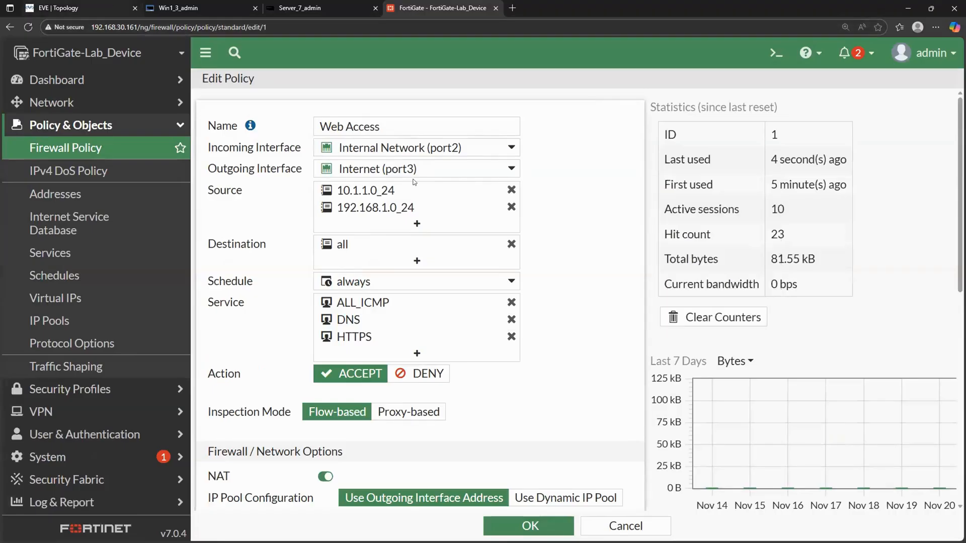
pyautogui.click(81, 8)
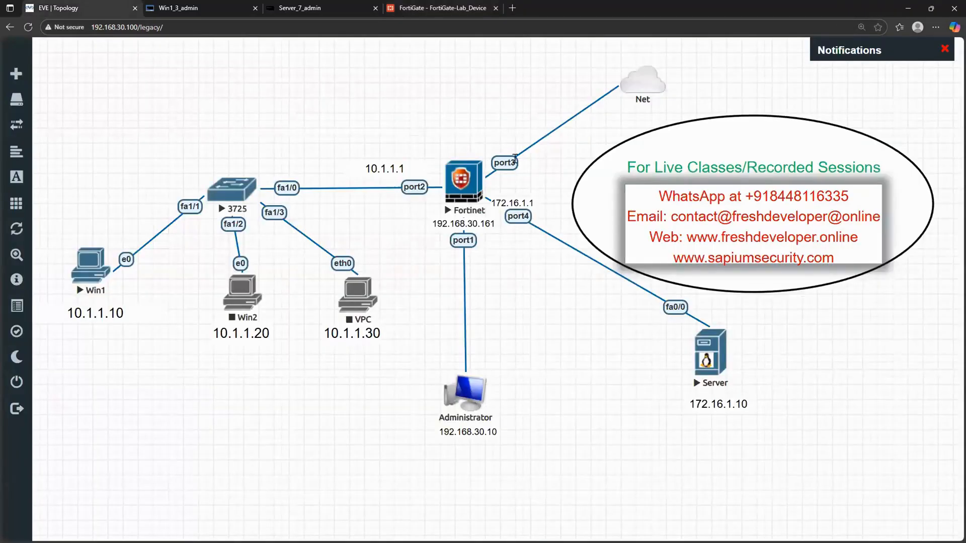
pyautogui.click(423, 9)
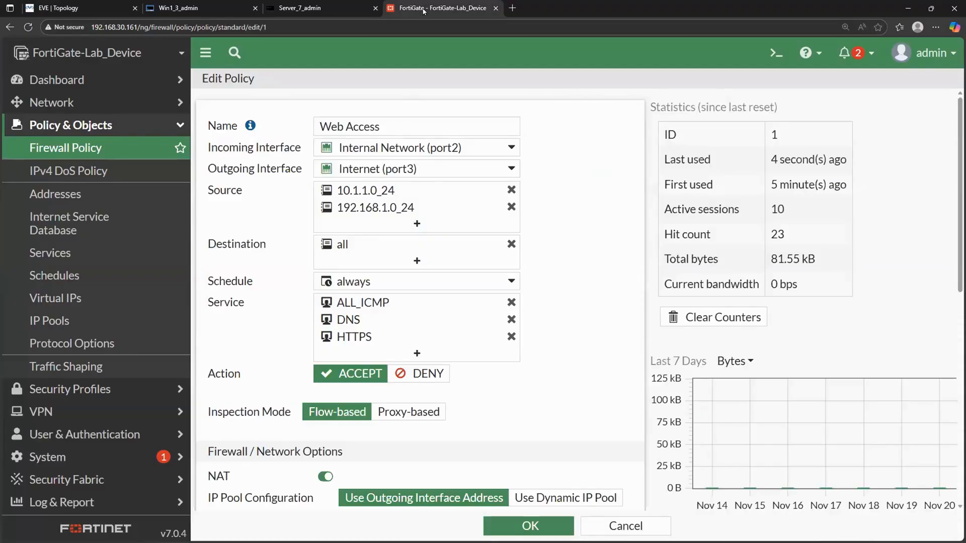
pyautogui.click(442, 169)
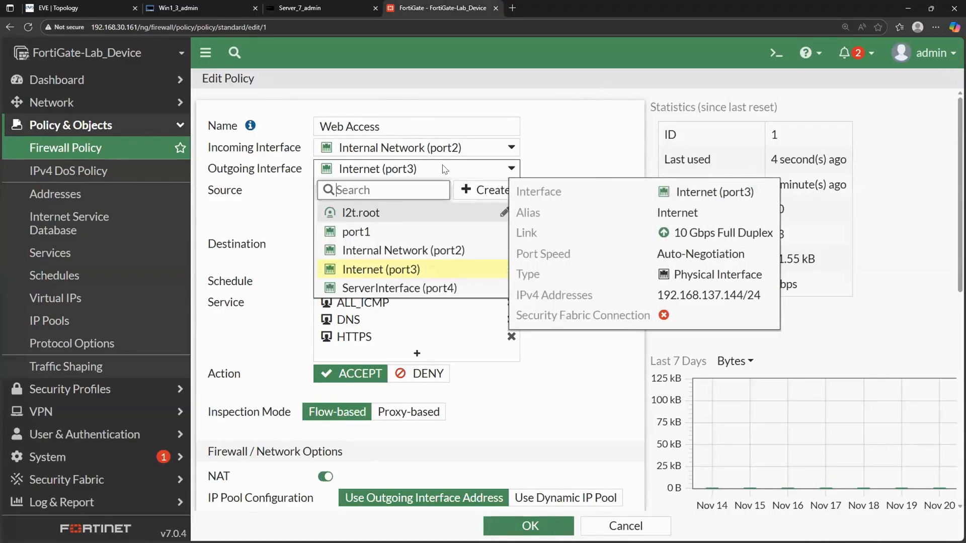
pyautogui.click(563, 226)
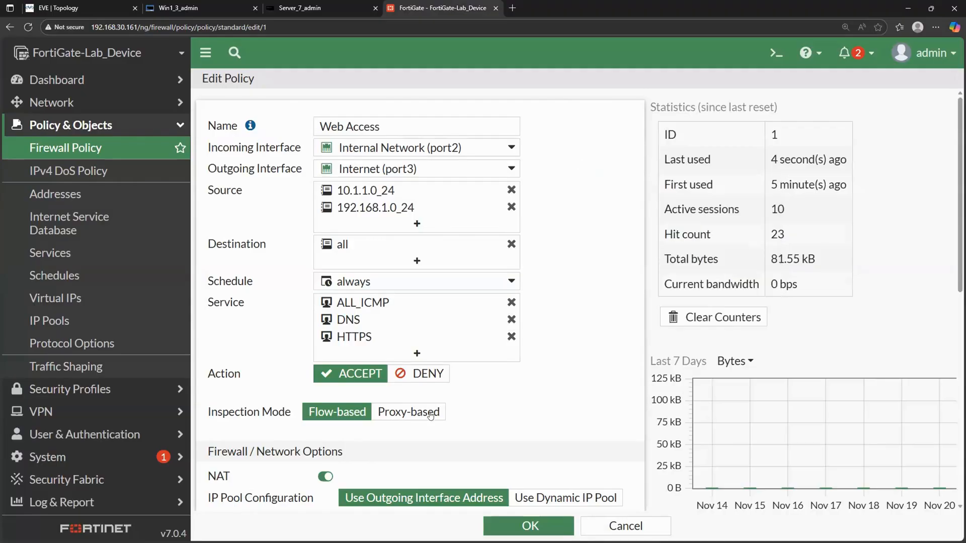
pyautogui.click(626, 526)
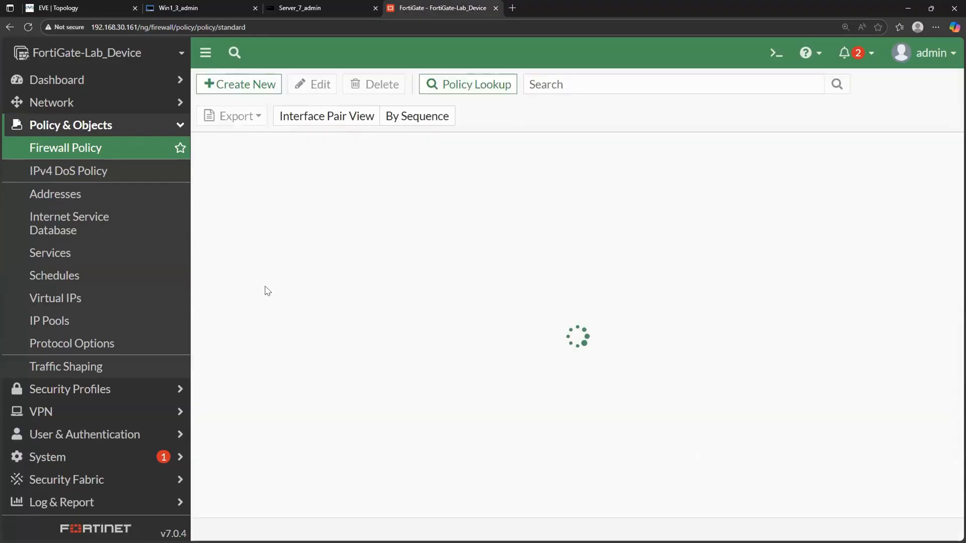
# - Start a new firewall policy named Server Access from Internal Network (port2) to ServerInterface (port4) with source 10.1.1.0_24
pyautogui.click(257, 85)
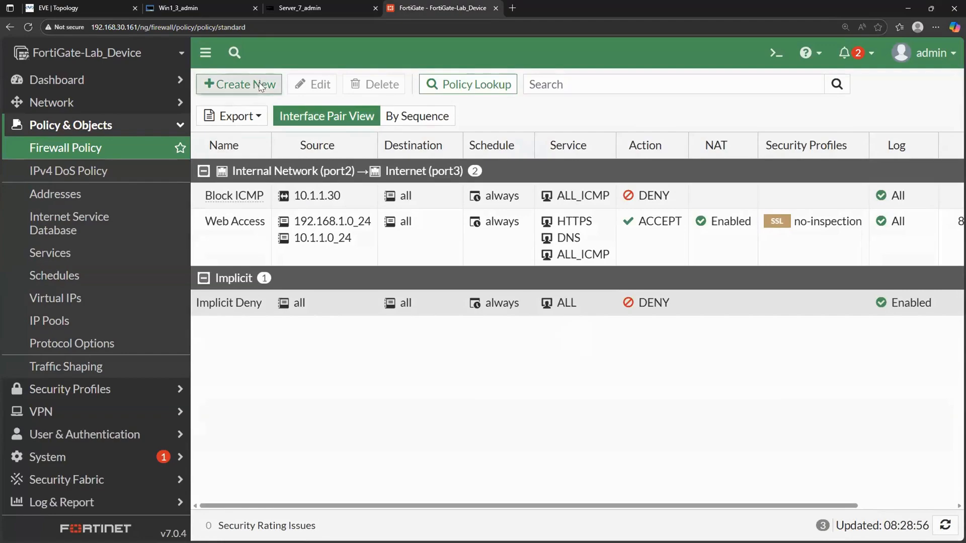
pyautogui.click(343, 127)
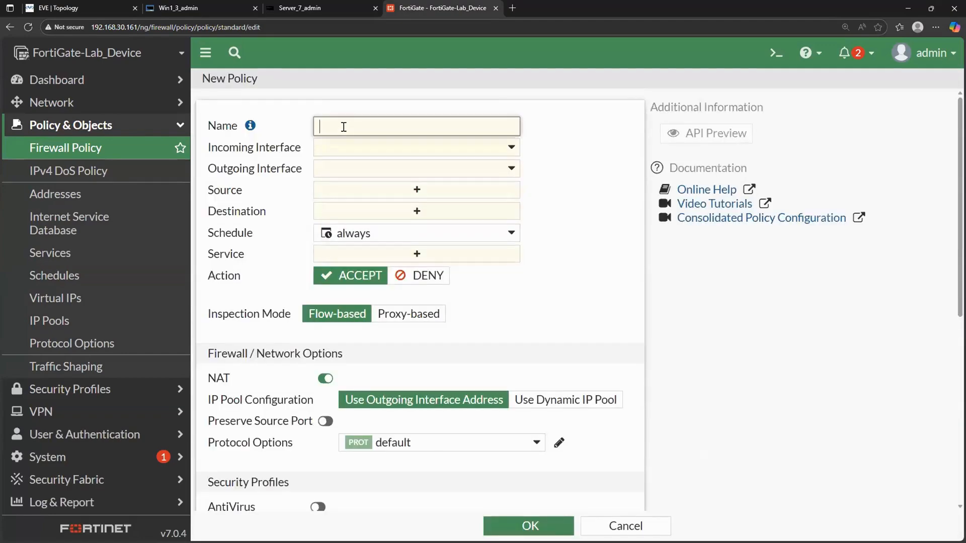
pyautogui.write('Server Access')
pyautogui.click(414, 148)
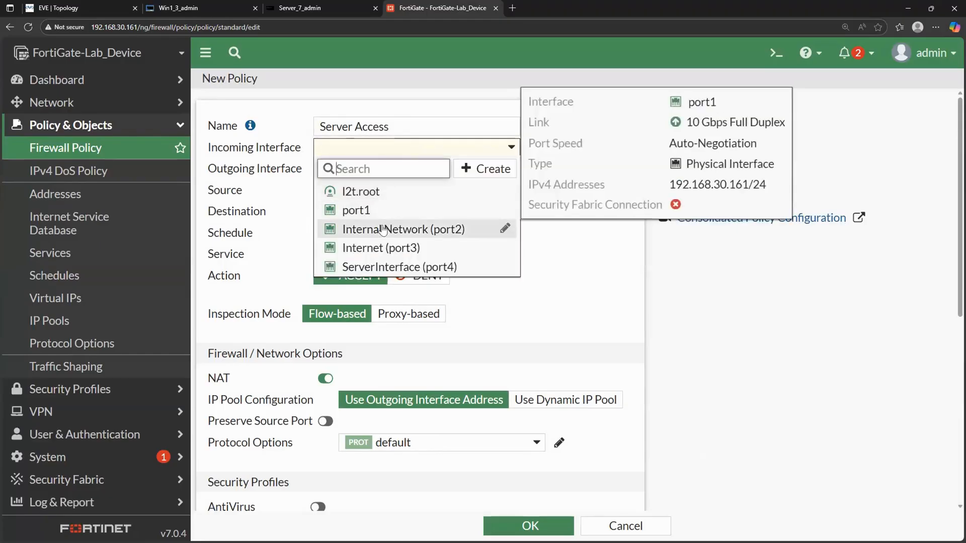
pyautogui.click(397, 229)
pyautogui.click(425, 168)
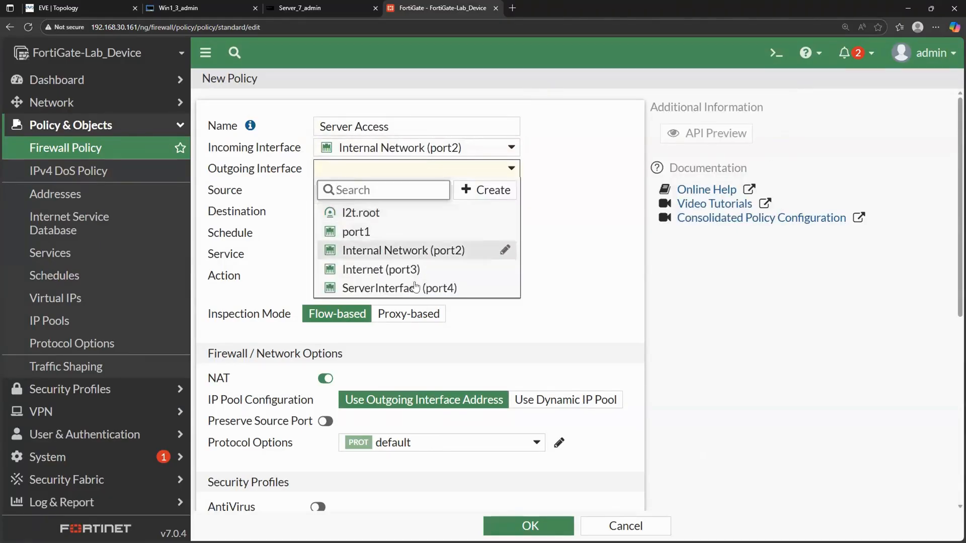
pyautogui.click(438, 285)
pyautogui.click(442, 190)
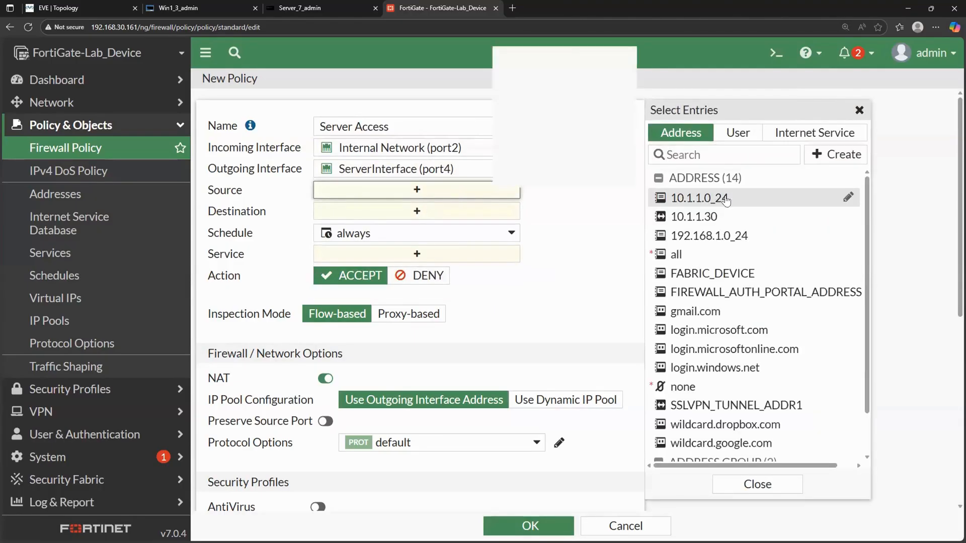
pyautogui.click(724, 199)
# - Create a subnet address named Server_172.16.1.10 with IP/Netmask 172.16.1.10/32 and select it as the policy's destination
pyautogui.click(439, 229)
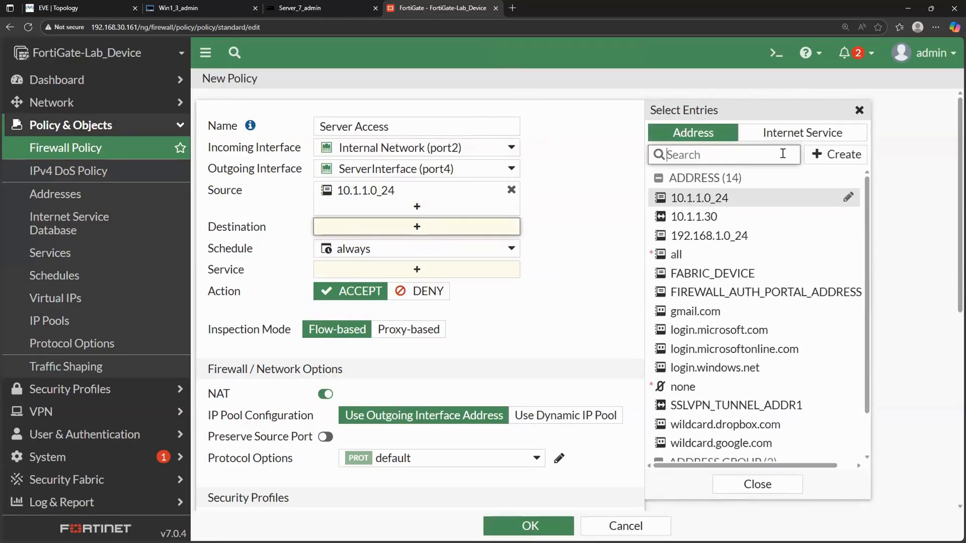
pyautogui.click(836, 154)
pyautogui.click(676, 204)
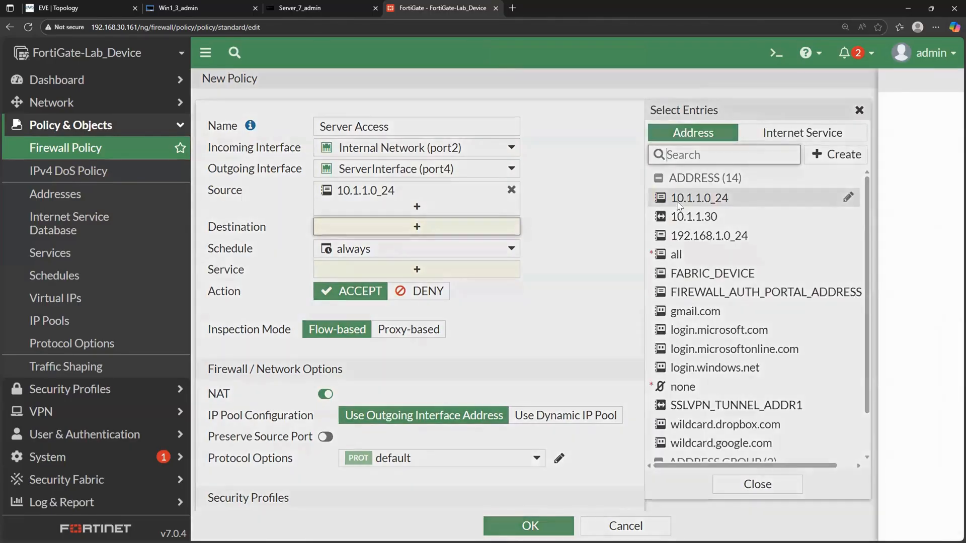
pyautogui.click(509, 111)
pyautogui.write('Serve')
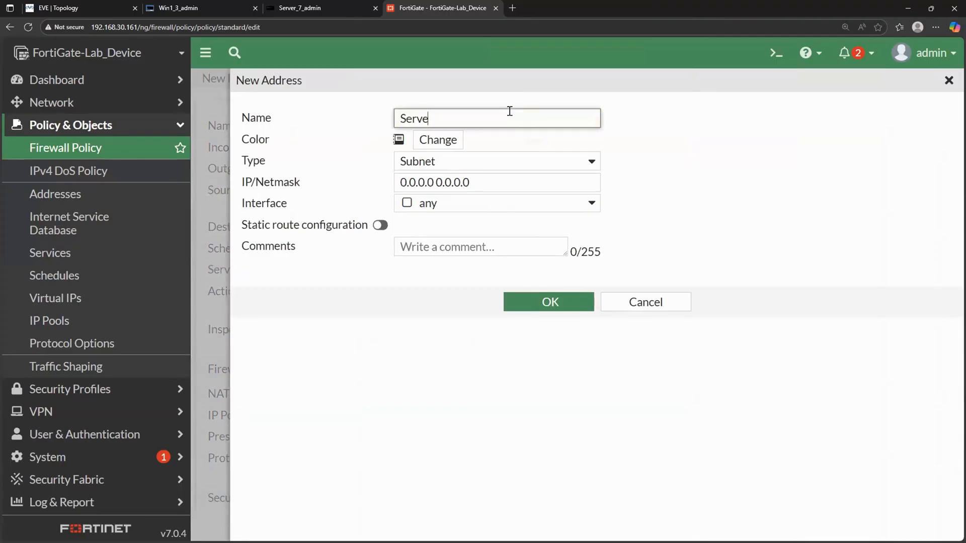
pyautogui.write('r_172.16.1.10')
pyautogui.click(479, 160)
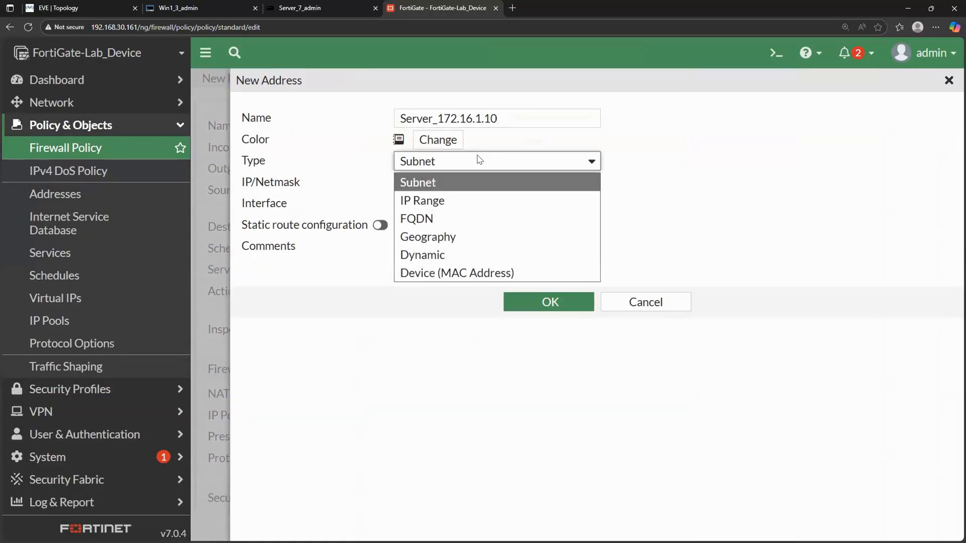
pyautogui.click(476, 181)
pyautogui.moveTo(482, 179); pyautogui.dragTo(347, 189)
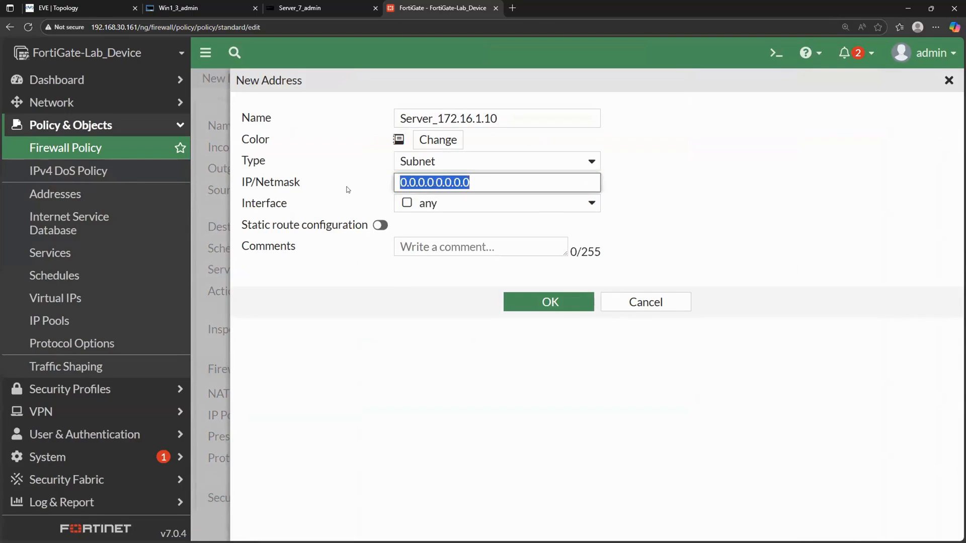
pyautogui.write('12')
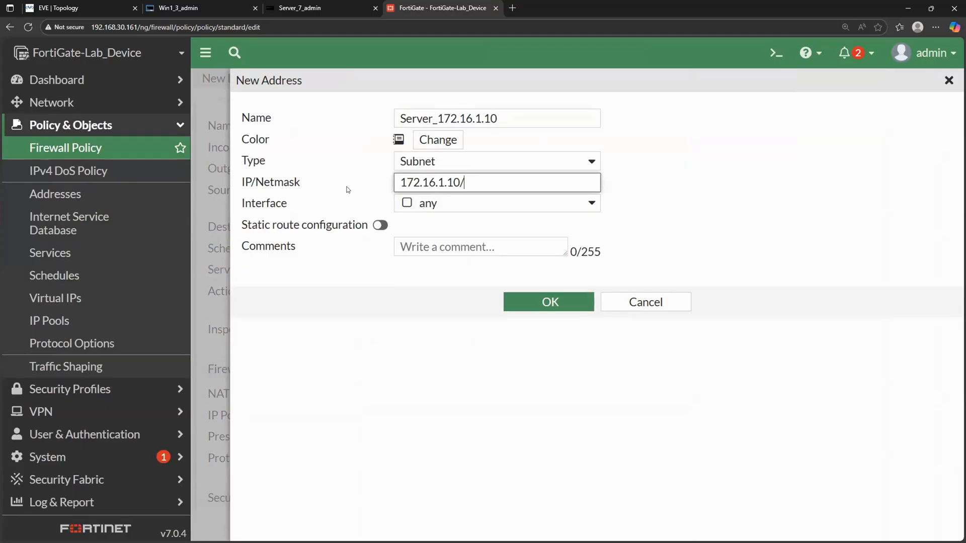
pyautogui.click(558, 305)
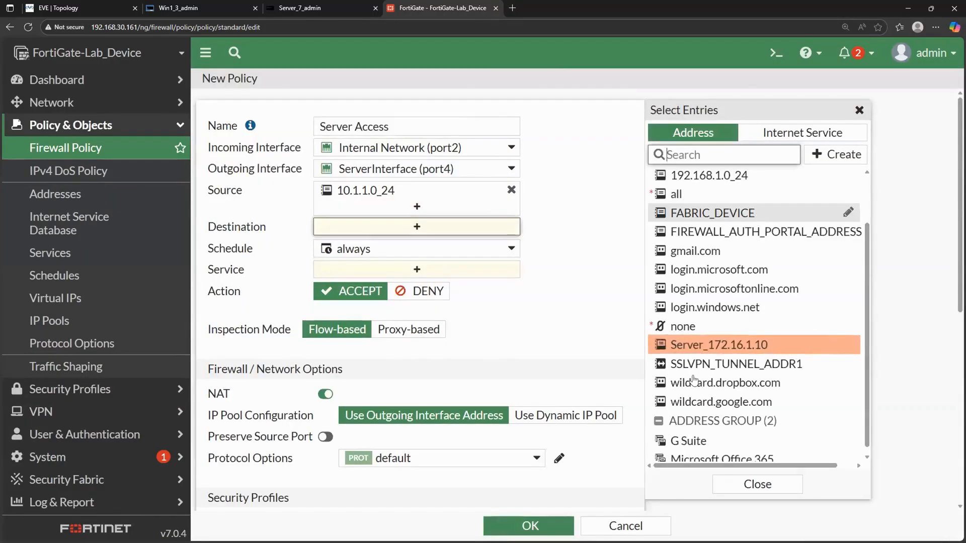
pyautogui.click(725, 345)
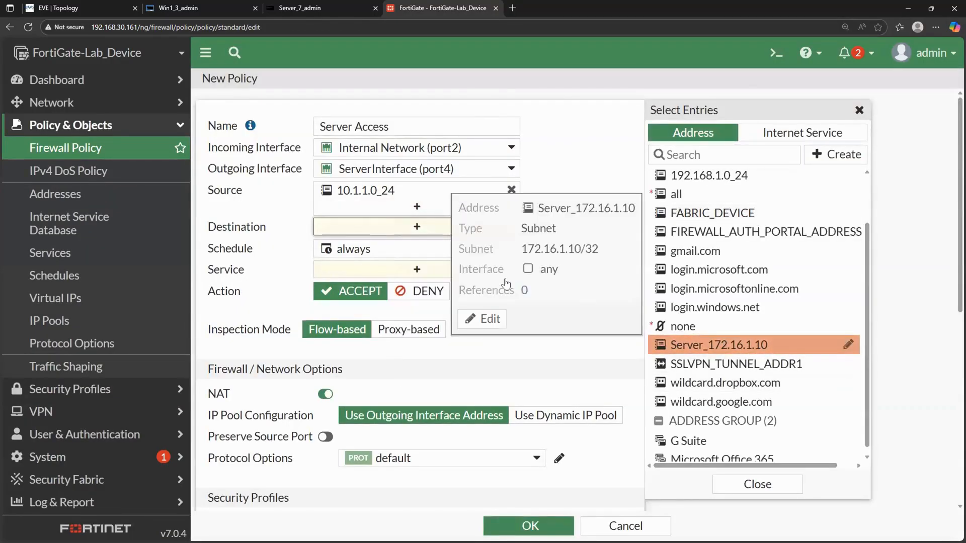
# - Add the services ALL_ICMP, HTTP and HTTPS to the new Server Access policy
pyautogui.scroll(-1, 535, 300)
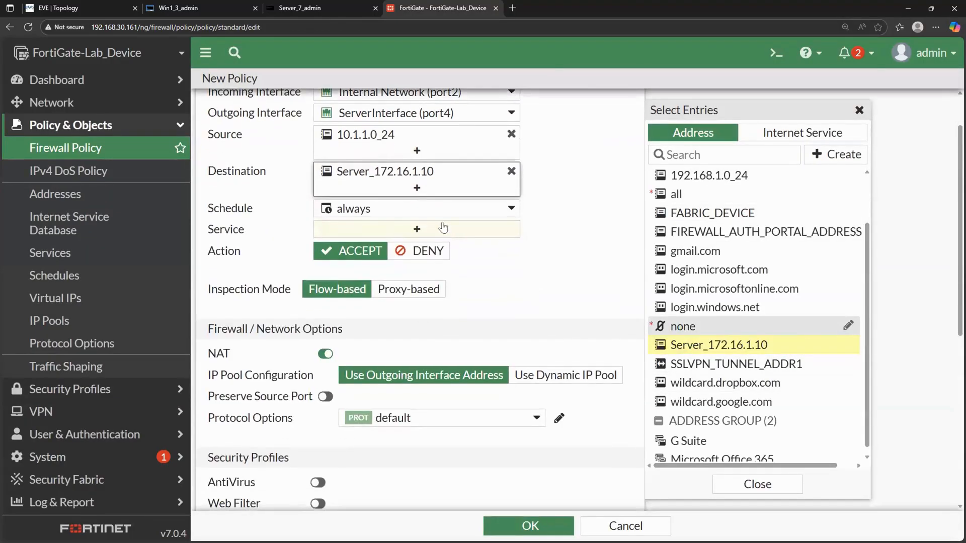
pyautogui.click(443, 232)
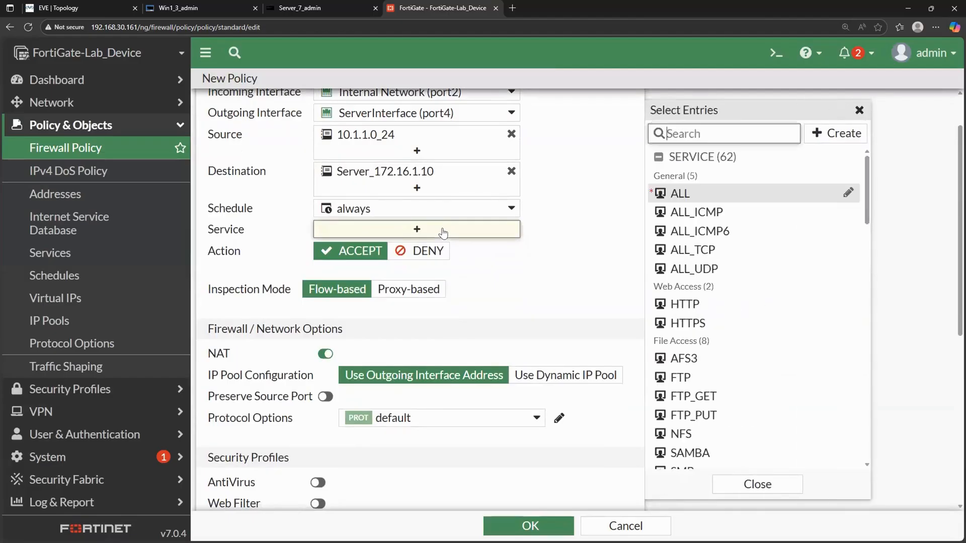
pyautogui.click(727, 215)
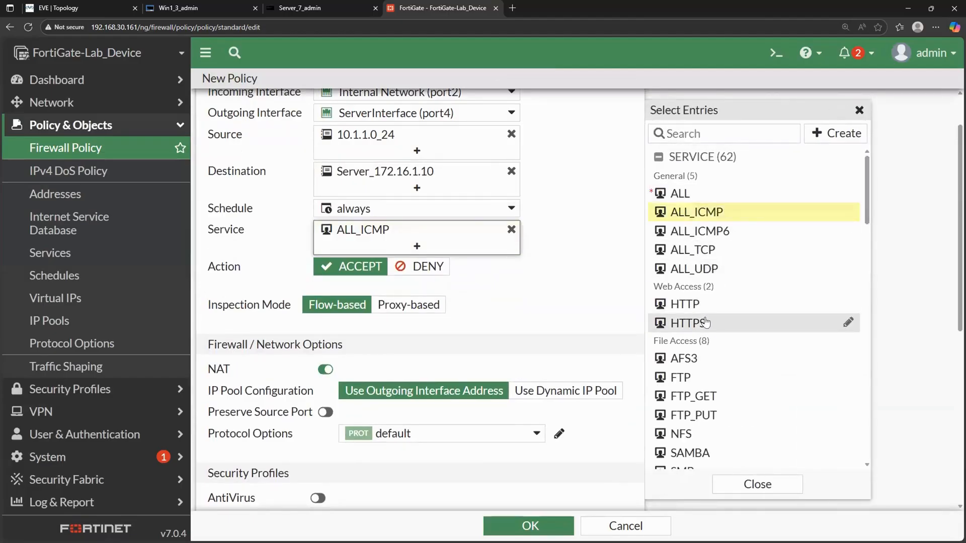
pyautogui.click(708, 322)
pyautogui.click(709, 312)
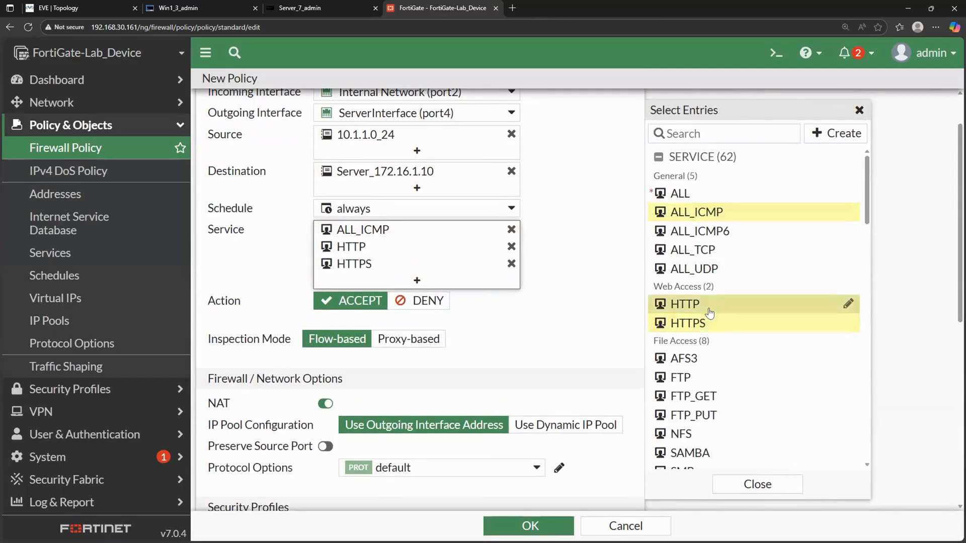
pyautogui.click(600, 313)
# - Disable NAT, set allowed traffic logging to All Sessions, and save the Server Access policy
pyautogui.scroll(-2, 599, 314)
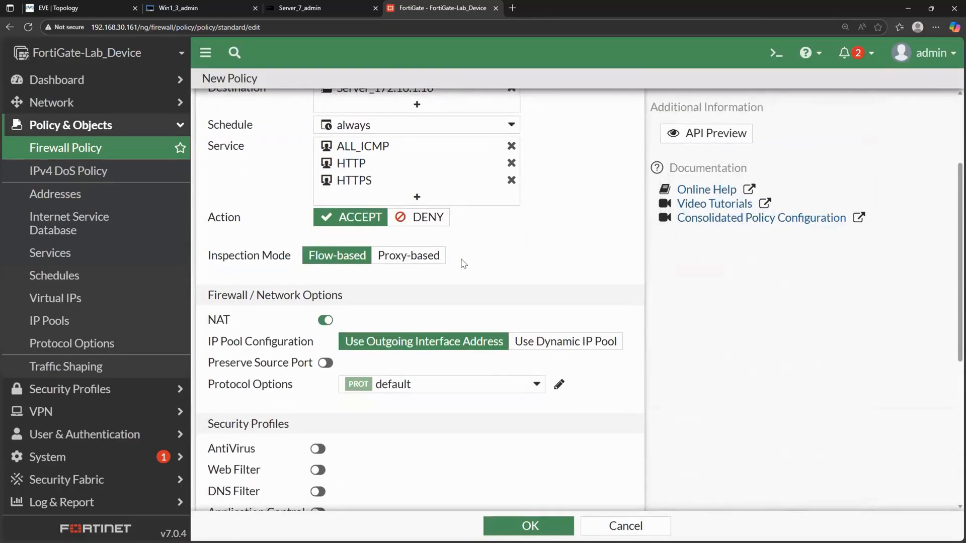
pyautogui.scroll(-3, 464, 263)
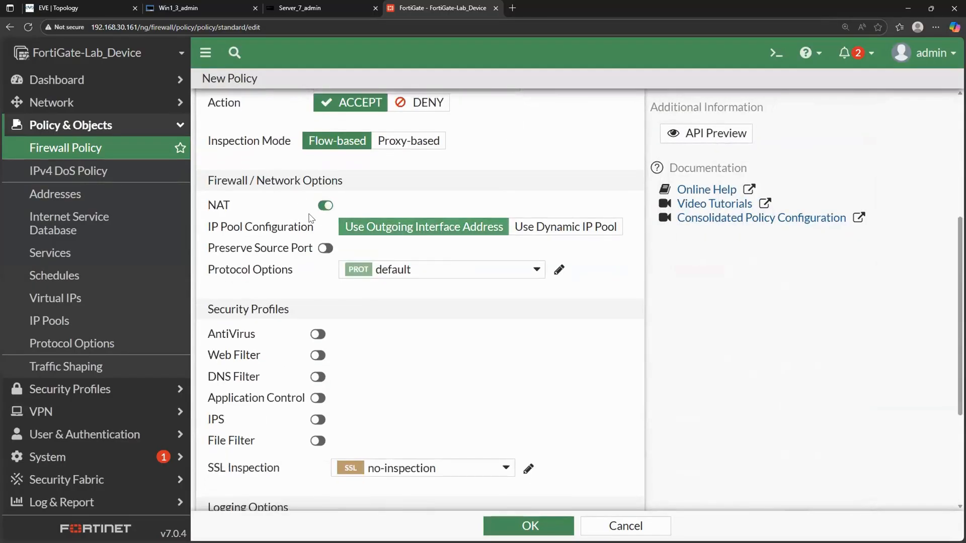
pyautogui.click(326, 205)
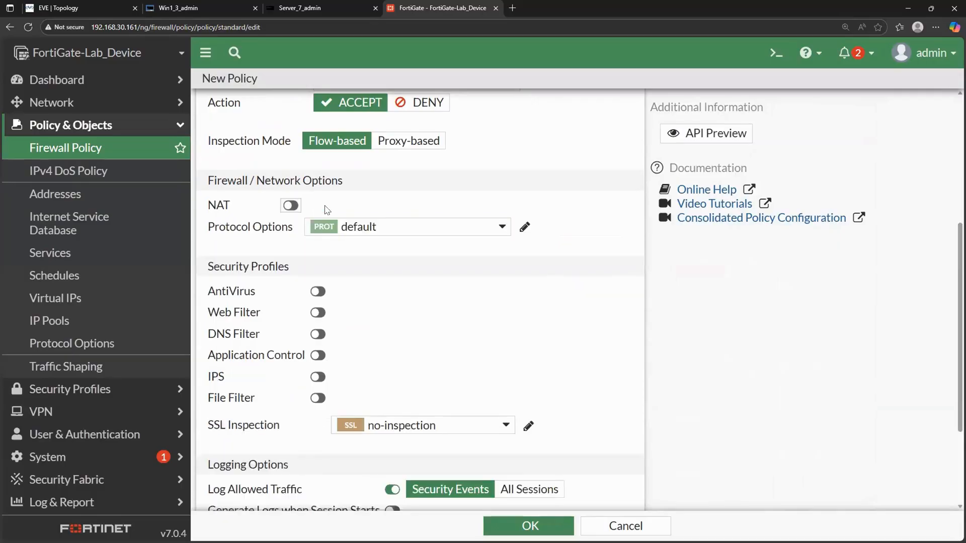
pyautogui.scroll(-3, 403, 285)
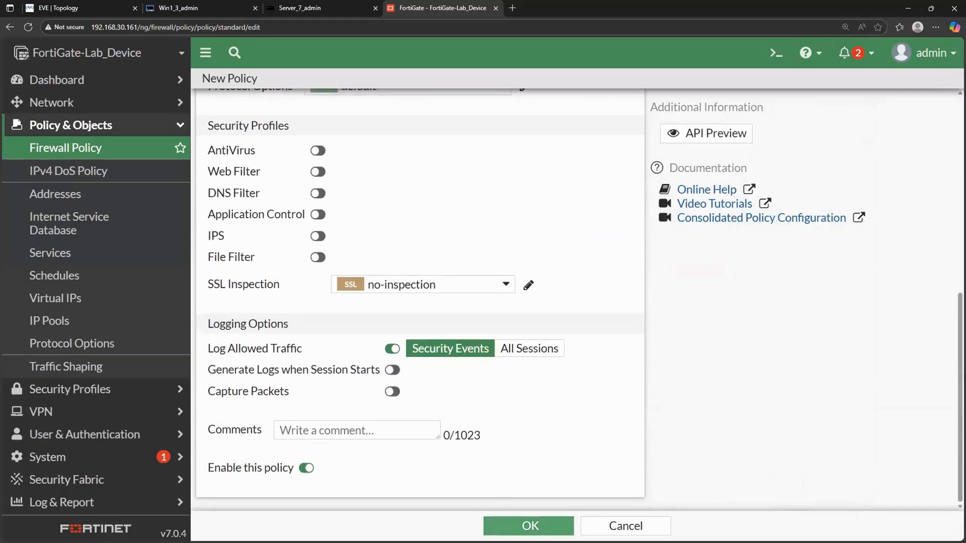
pyautogui.click(544, 351)
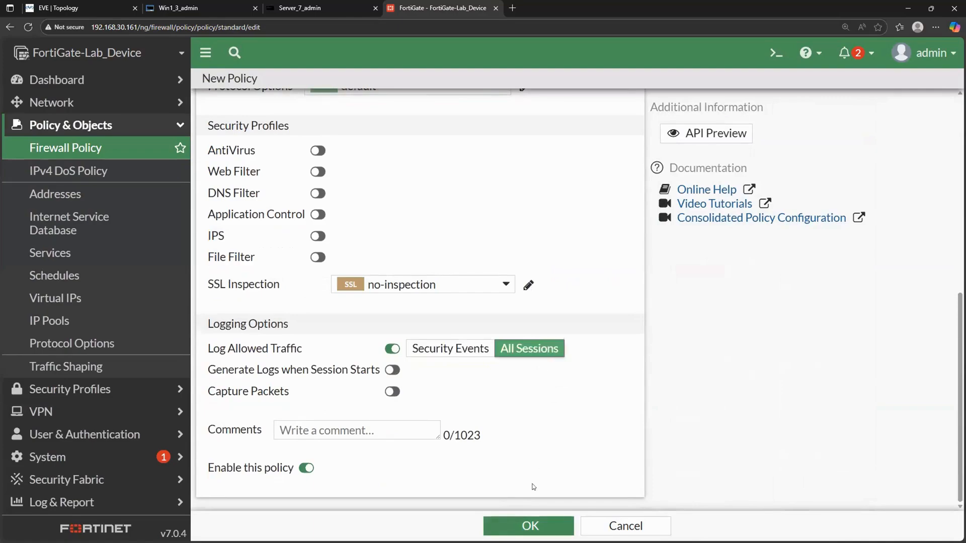
pyautogui.click(514, 523)
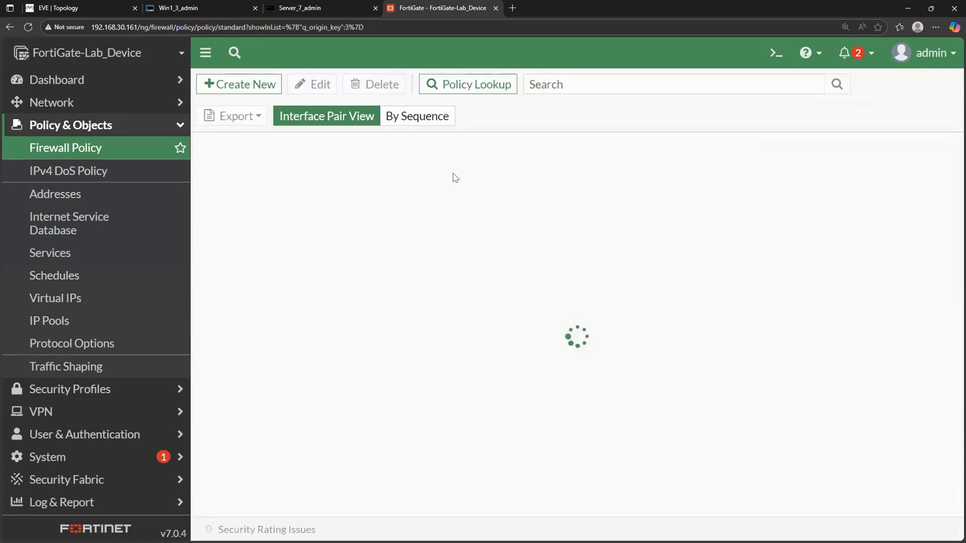
# - Switch to Win1 and ping the server at 172.16.1.10 from the command prompt
pyautogui.click(193, 7)
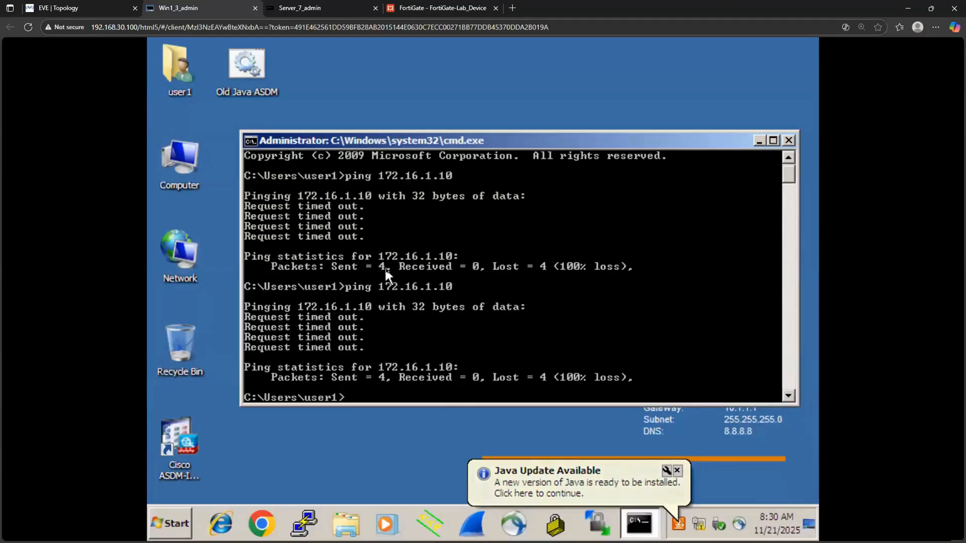
pyautogui.press('Up')
pyautogui.press('Return')
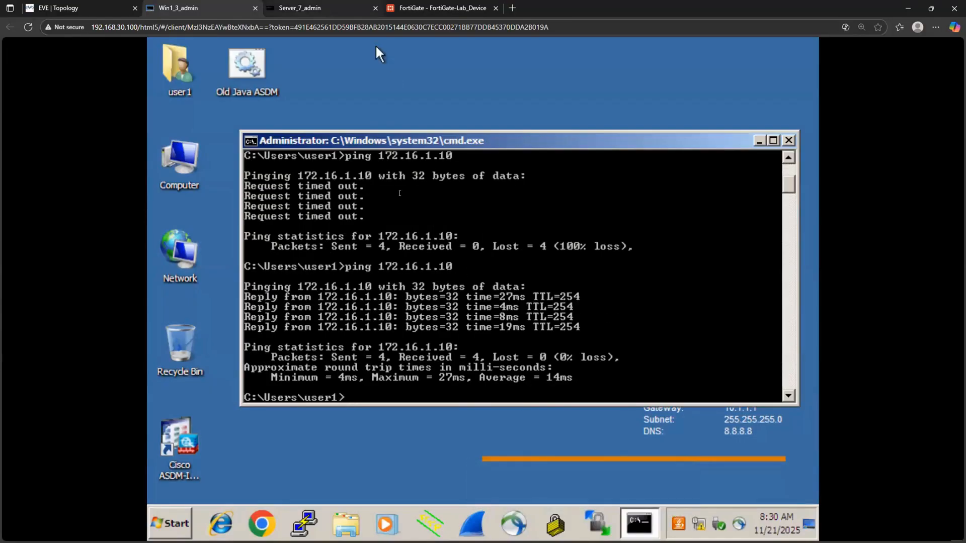
# - Switch to the Server console and try to run debug ip icm from user mode
pyautogui.click(318, 6)
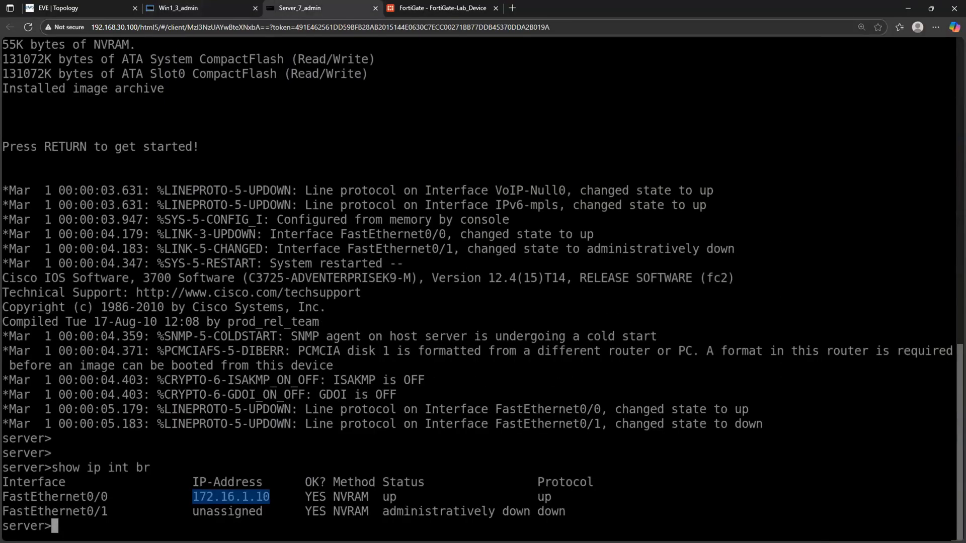
pyautogui.press('Return')
pyautogui.press('Return')
pyautogui.press('Return')
pyautogui.press('Return')
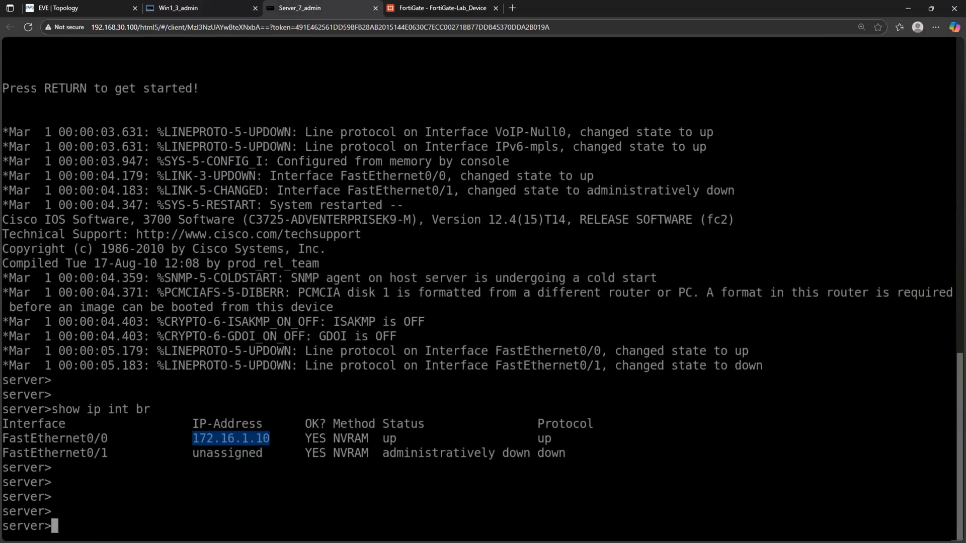
pyautogui.click(193, 398)
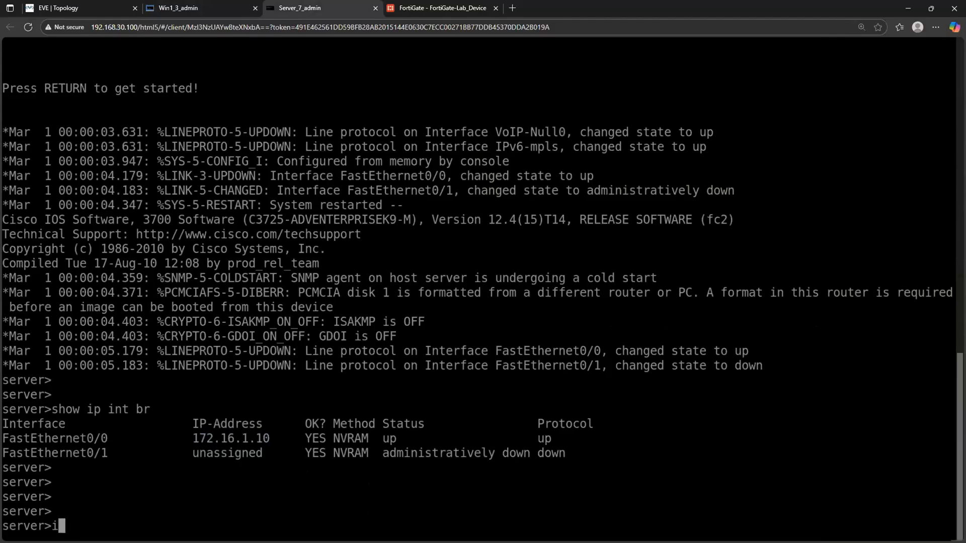
pyautogui.write('debug ip icm')
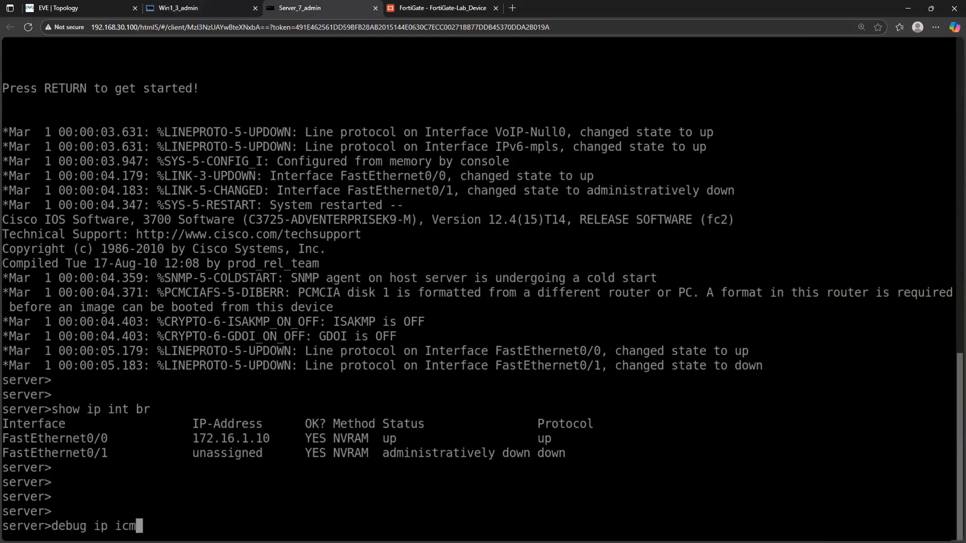
pyautogui.press('Return')
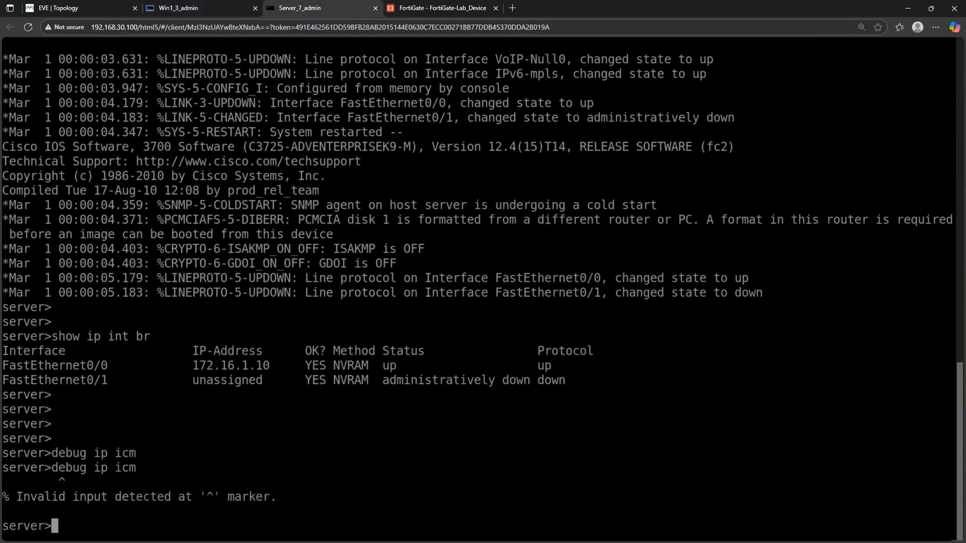
# - Enter privileged mode on the Server console and turn on ICMP packet debugging with debug ip icmp
pyautogui.write('en')
pyautogui.press('Return')
pyautogui.write('debug ip icmp')
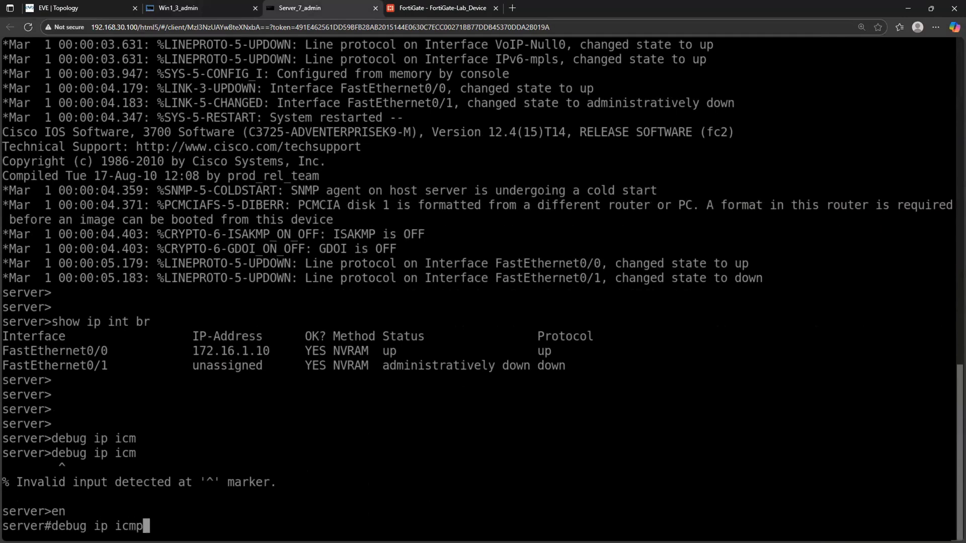
pyautogui.press('Return')
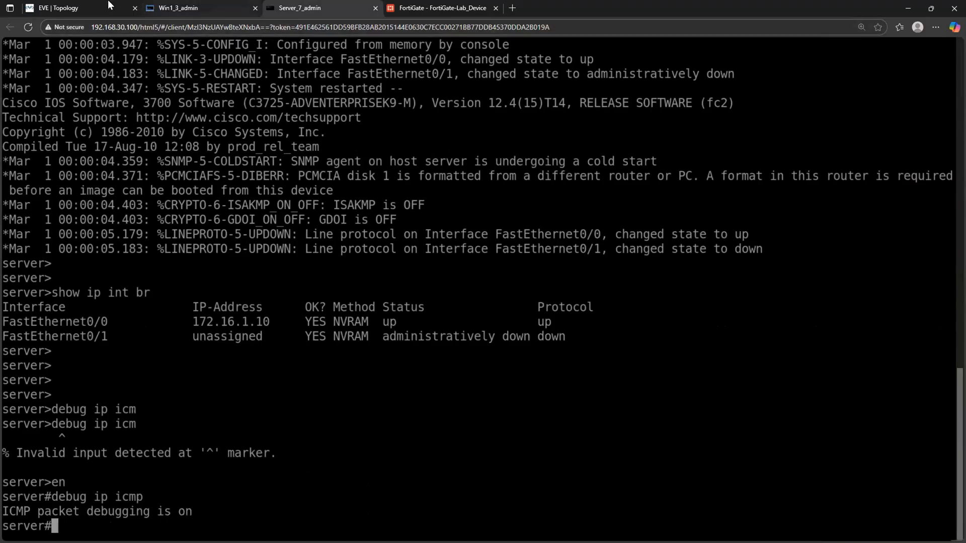
# - Ping 172.16.1.10 from Win1 again, then examine the echo reply source and destination on the Server console against the EVE topology
pyautogui.click(177, 7)
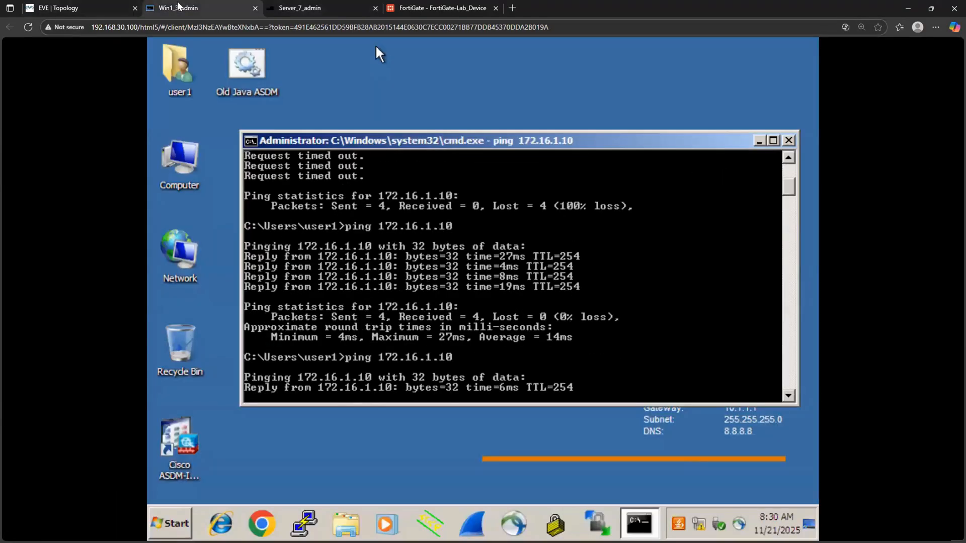
pyautogui.click(437, 9)
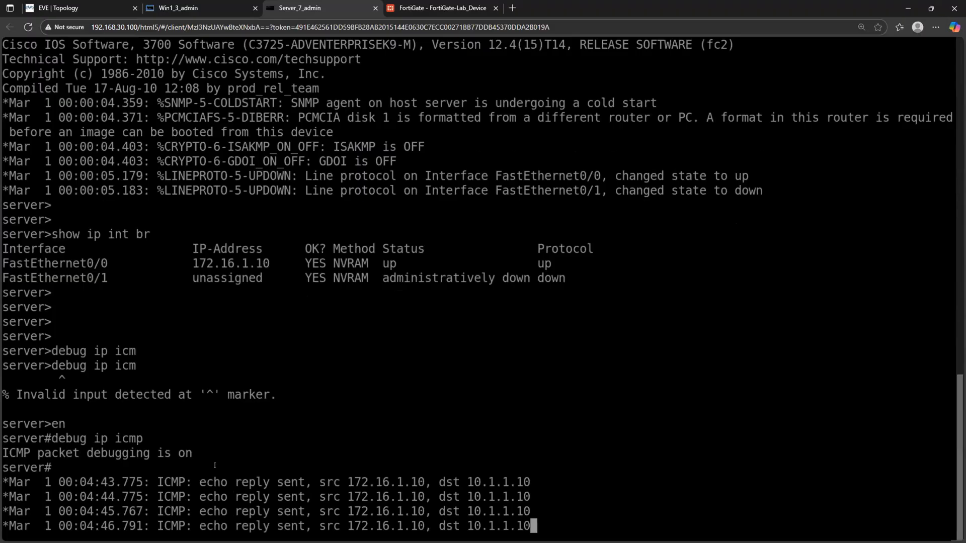
pyautogui.moveTo(199, 482); pyautogui.dragTo(421, 473)
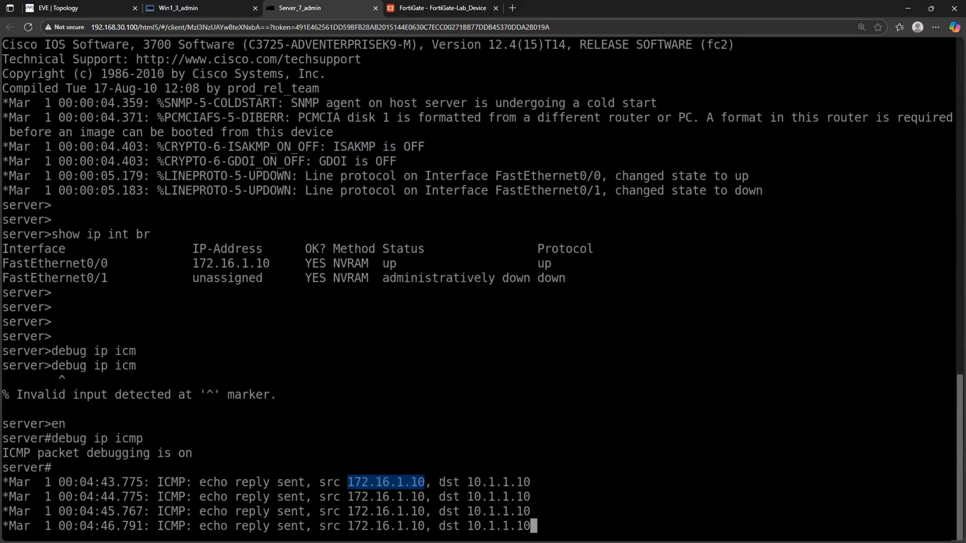
pyautogui.moveTo(439, 482); pyautogui.dragTo(527, 478)
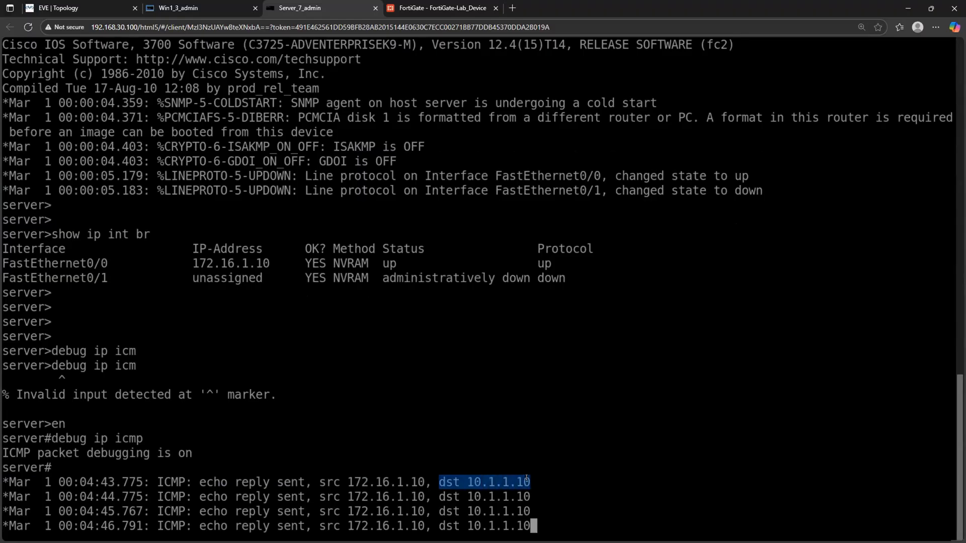
pyautogui.click(505, 481)
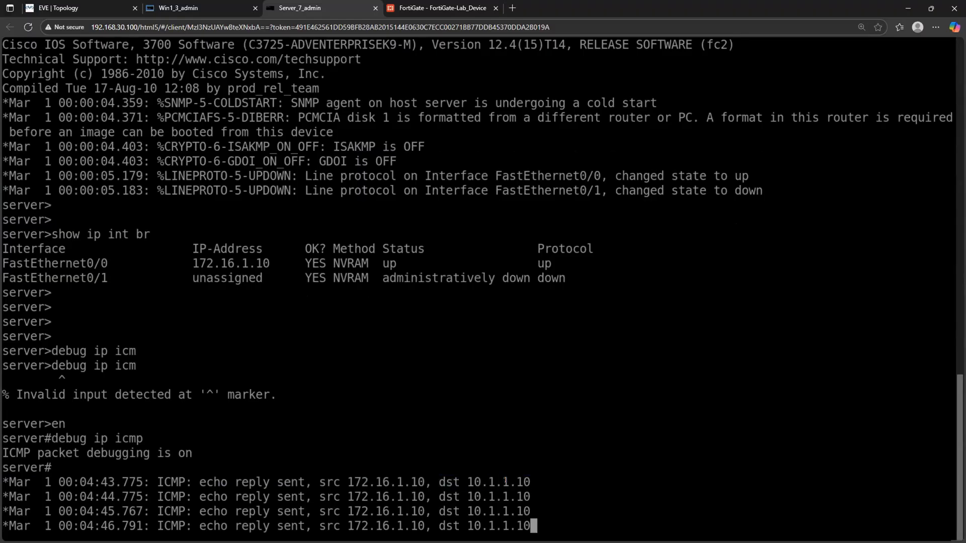
pyautogui.moveTo(433, 482); pyautogui.dragTo(527, 480)
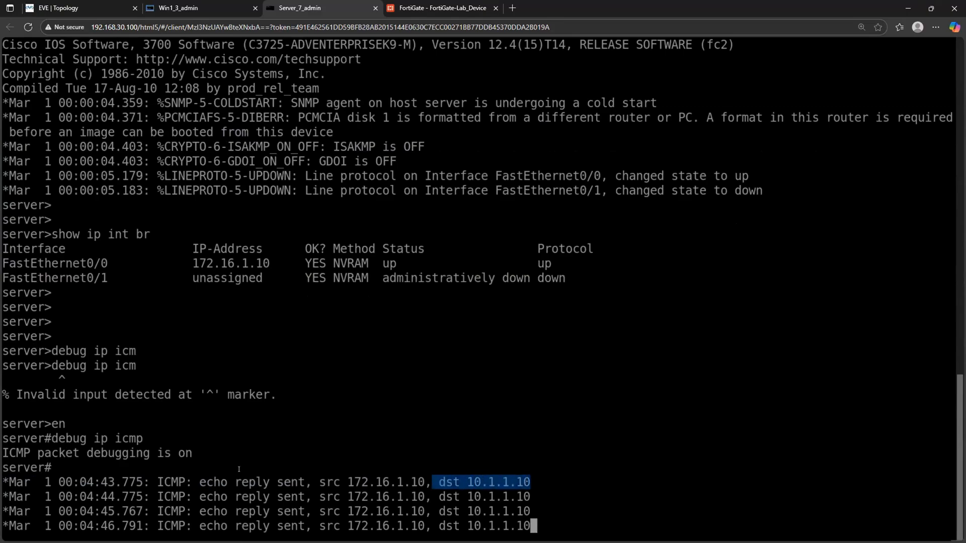
pyautogui.moveTo(221, 482); pyautogui.dragTo(301, 484)
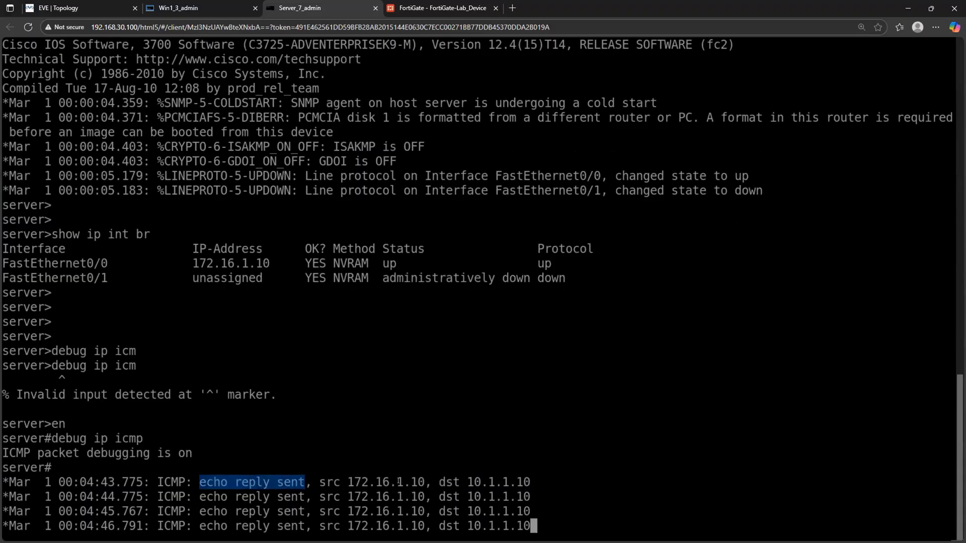
pyautogui.moveTo(468, 482); pyautogui.dragTo(527, 482)
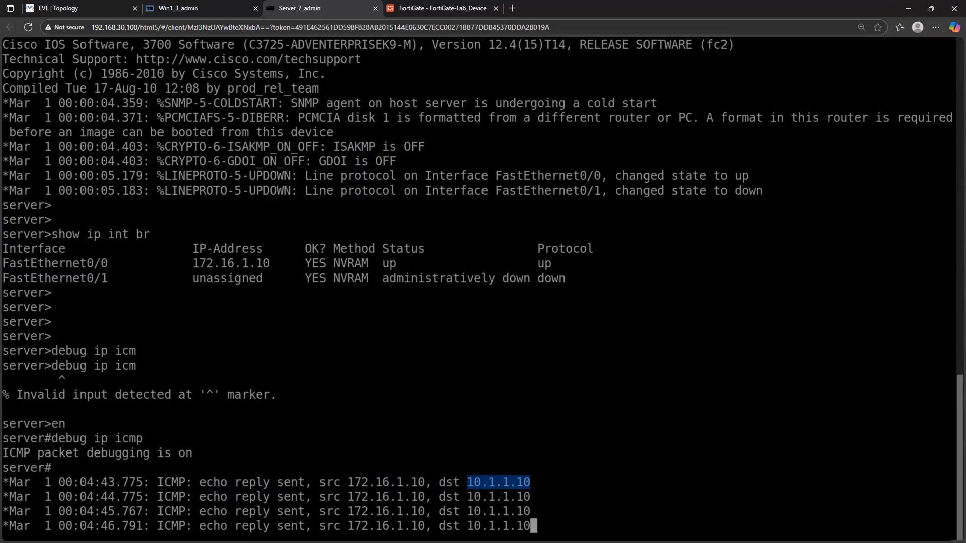
pyautogui.click(80, 8)
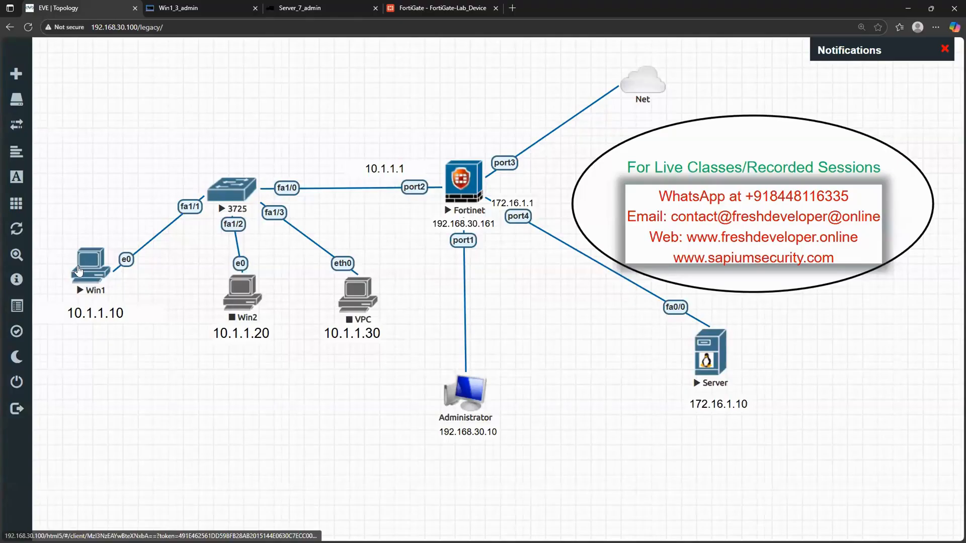
# - Return to the FortiGate, open the Server Access policy for editing, and enable NAT using the outgoing interface address
pyautogui.click(436, 8)
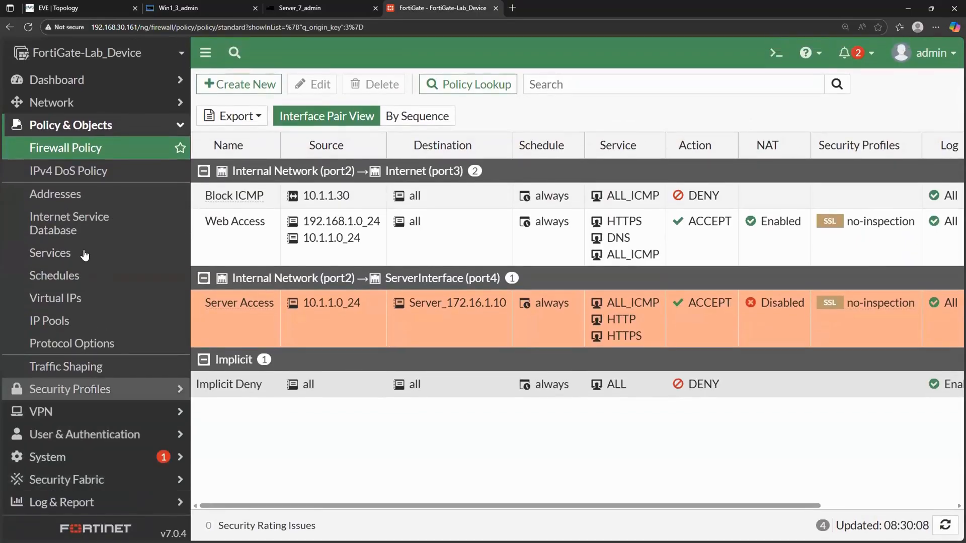
pyautogui.doubleClick(207, 304)
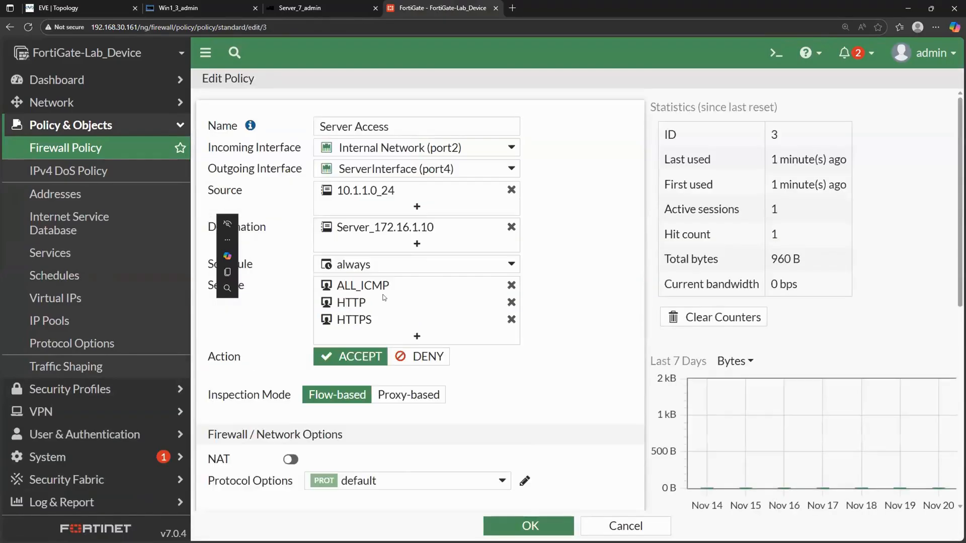
pyautogui.scroll(-3, 325, 332)
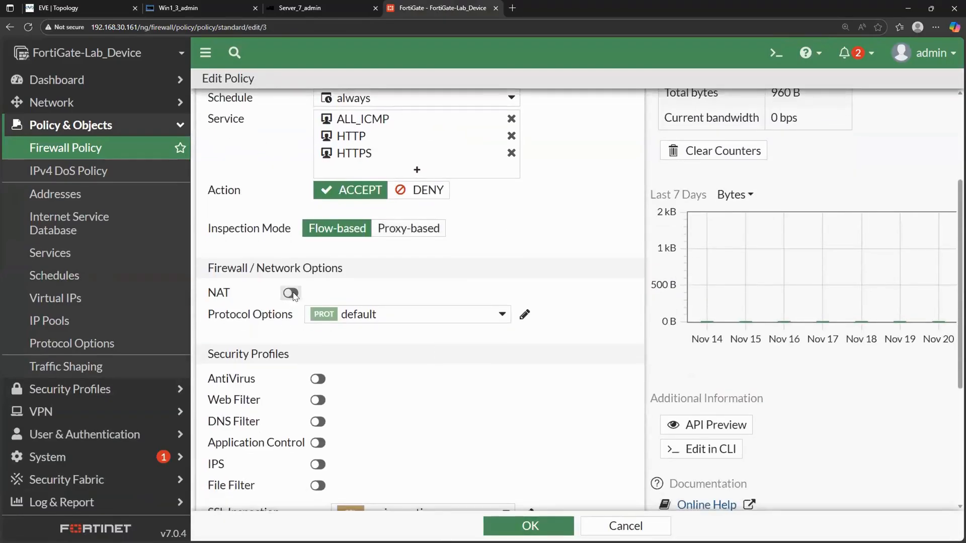
pyautogui.click(291, 294)
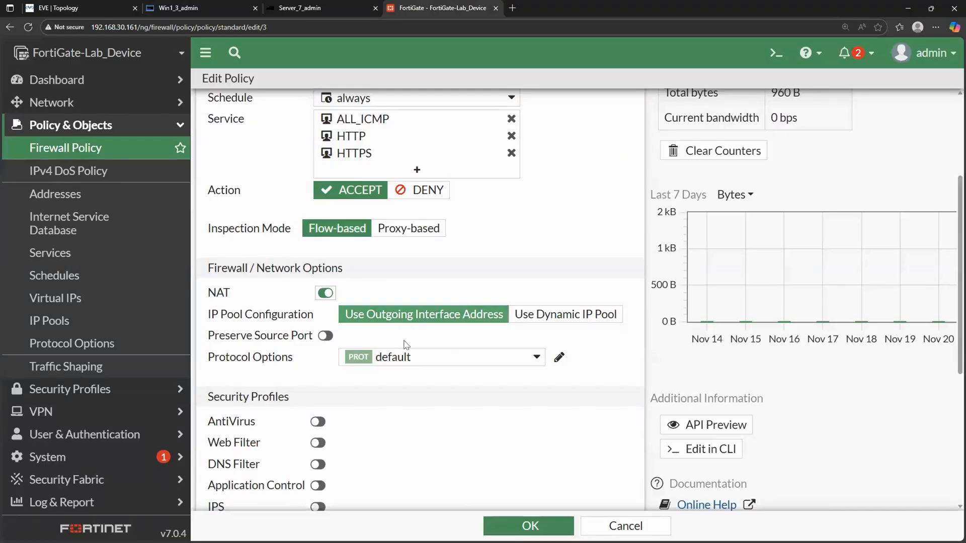
# - Check the Server Access policy's protocol options, security profiles and logging settings, and save the policy with NAT enabled
pyautogui.scroll(-2, 406, 351)
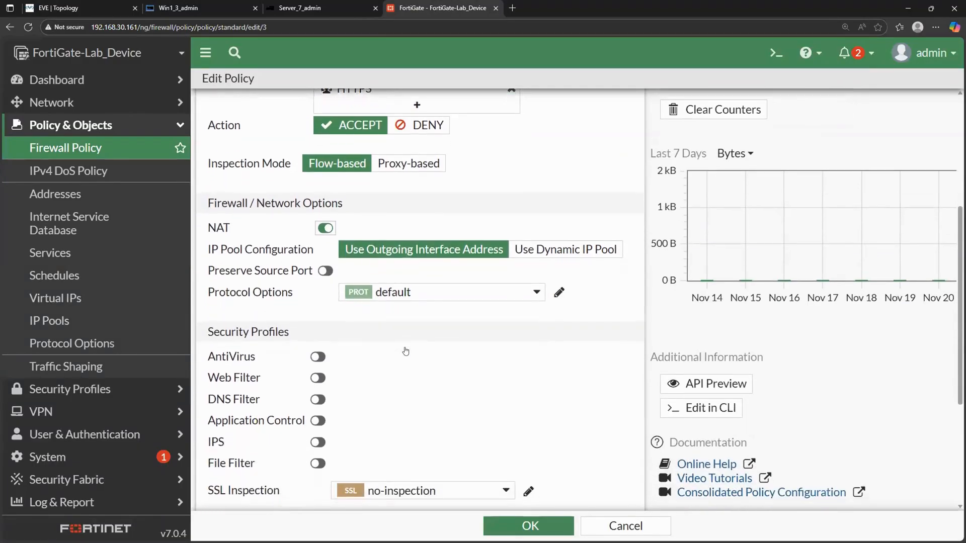
pyautogui.scroll(-1, 399, 406)
pyautogui.scroll(2, 362, 322)
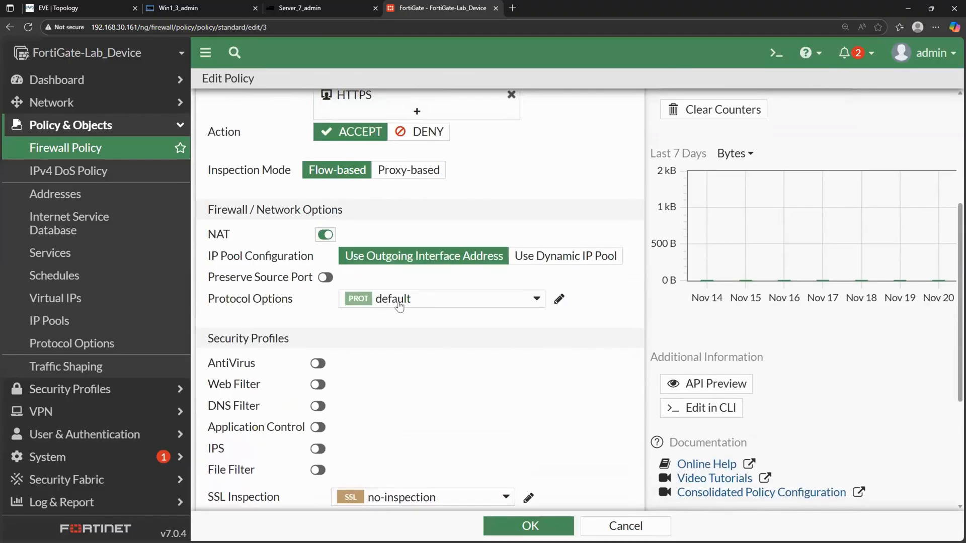
pyautogui.click(438, 304)
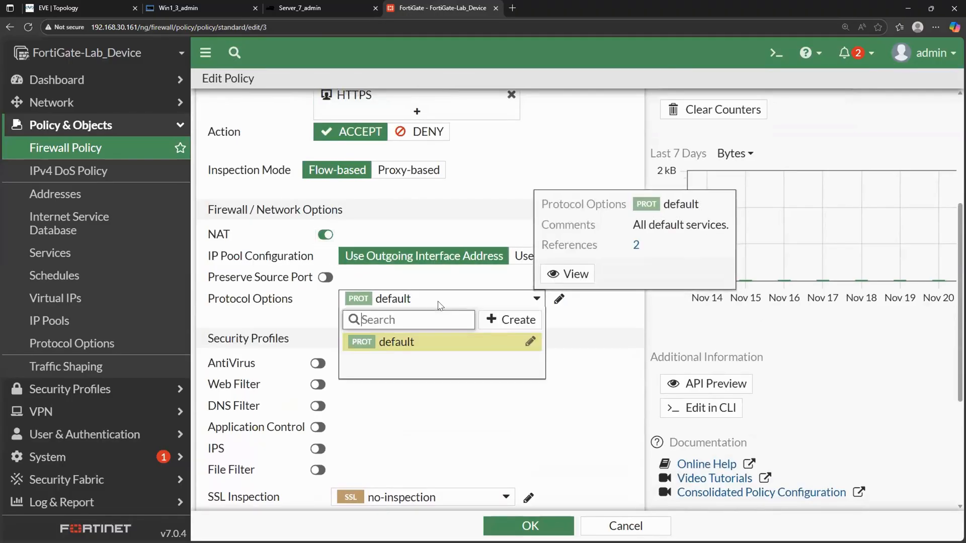
pyautogui.click(577, 367)
pyautogui.scroll(-3, 577, 366)
pyautogui.scroll(-2, 576, 367)
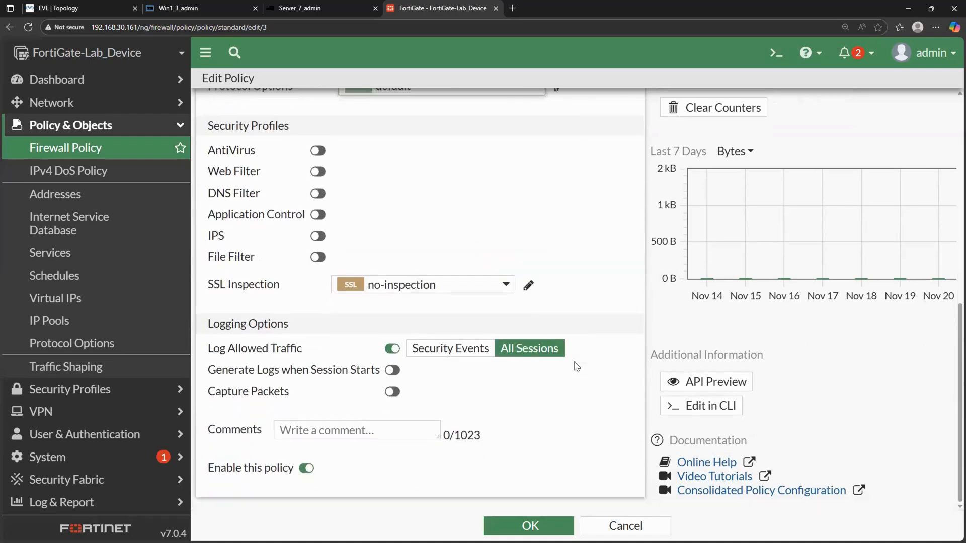
pyautogui.click(528, 525)
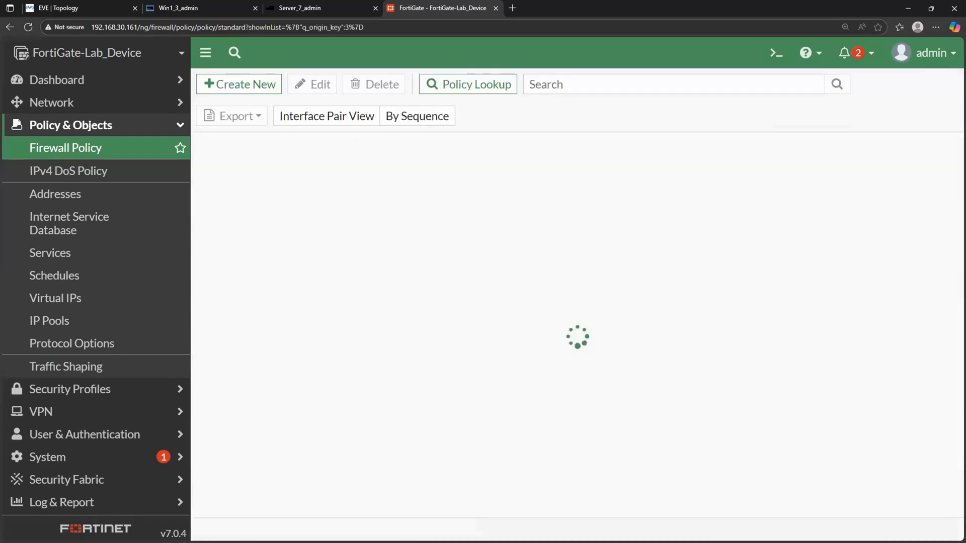
# - Switch to Win1 and repeat the ping to 172.16.1.10 with NAT enabled on the policy
pyautogui.click(94, 8)
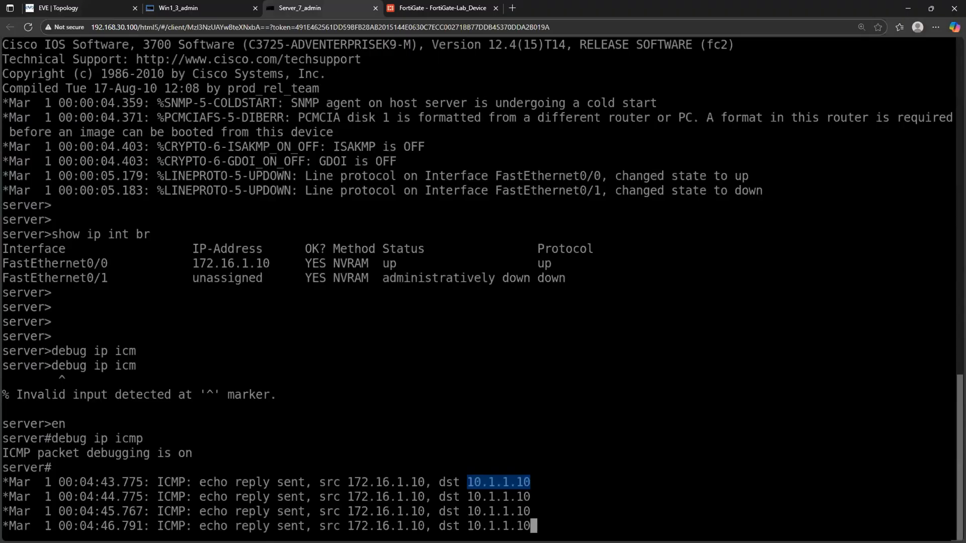
pyautogui.click(178, 7)
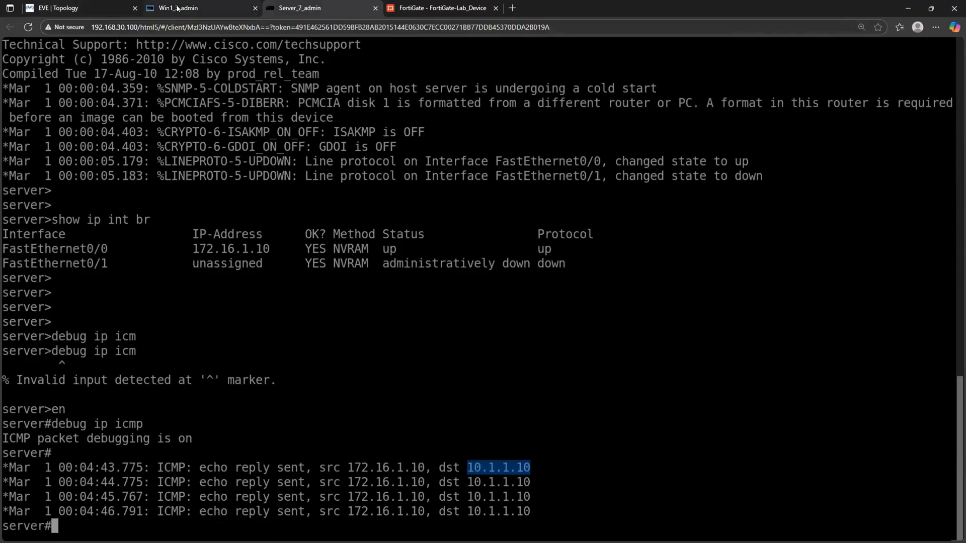
pyautogui.press('Up')
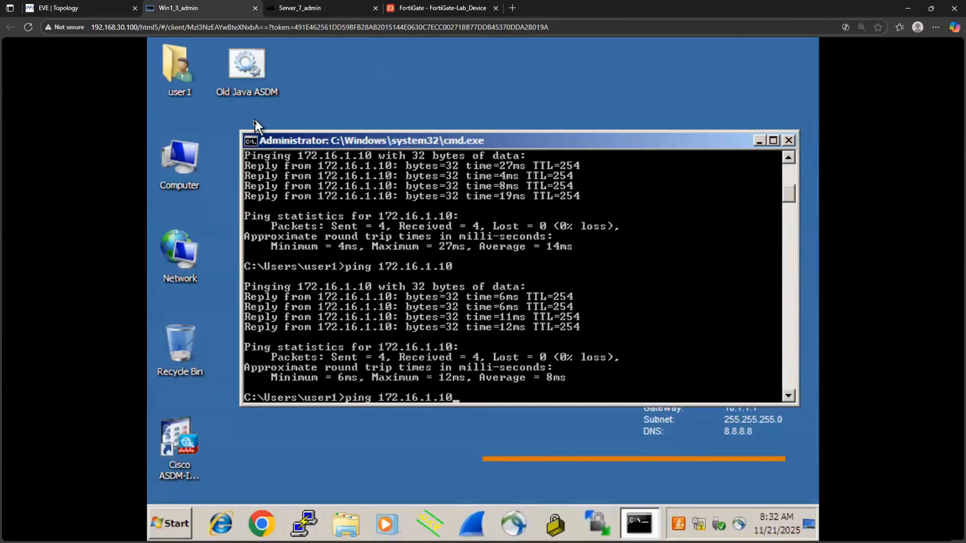
pyautogui.press('Return')
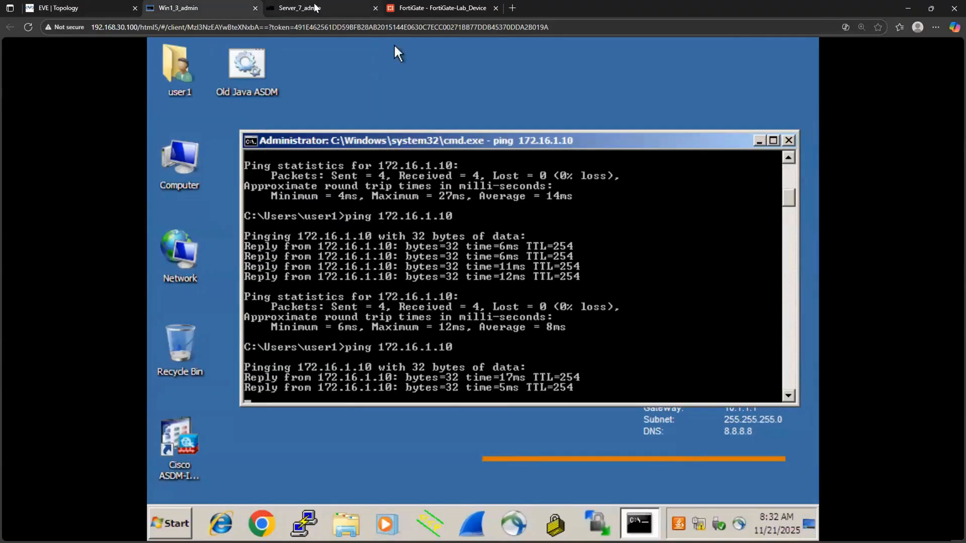
# - Compare the echo reply destinations before and after enabling NAT on the Server console, and check them against the EVE topology
pyautogui.click(317, 7)
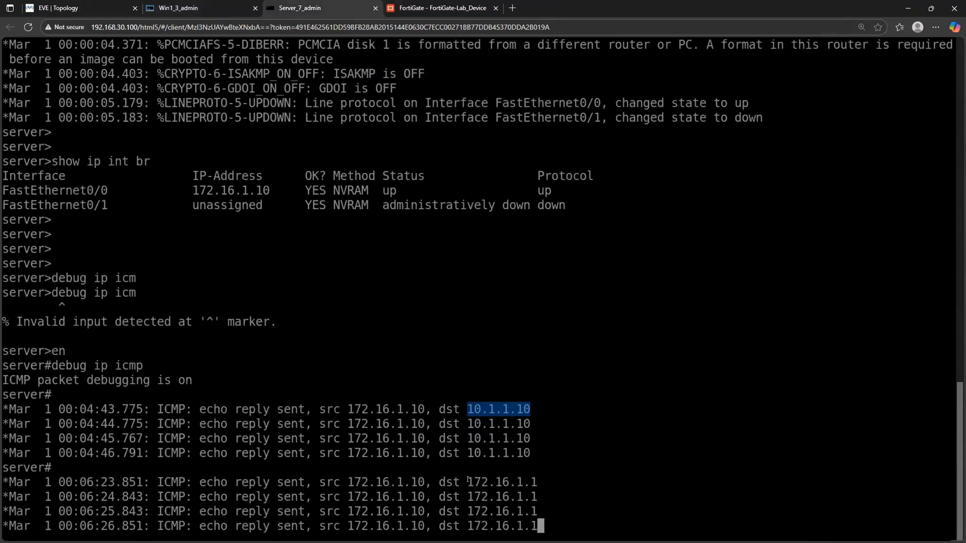
pyautogui.moveTo(468, 479); pyautogui.dragTo(535, 478)
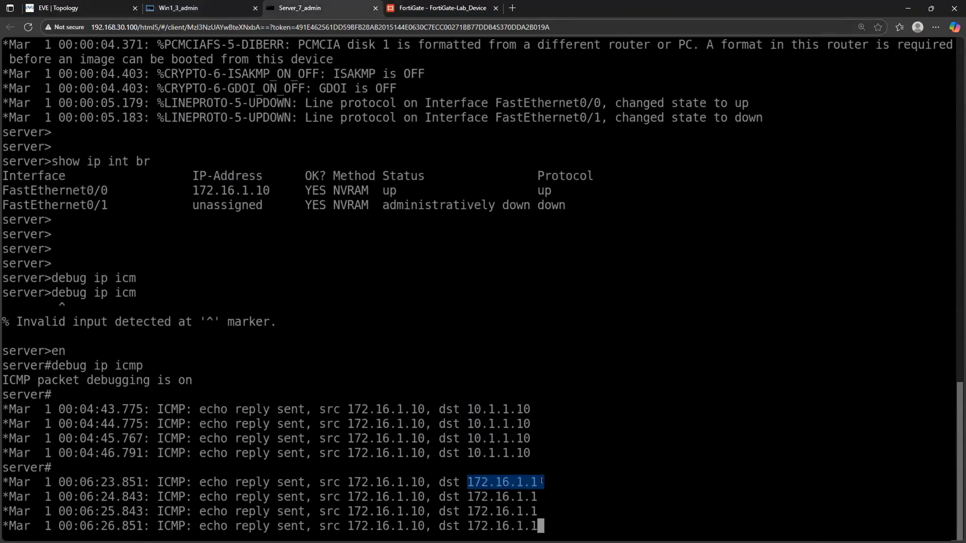
pyautogui.click(556, 497)
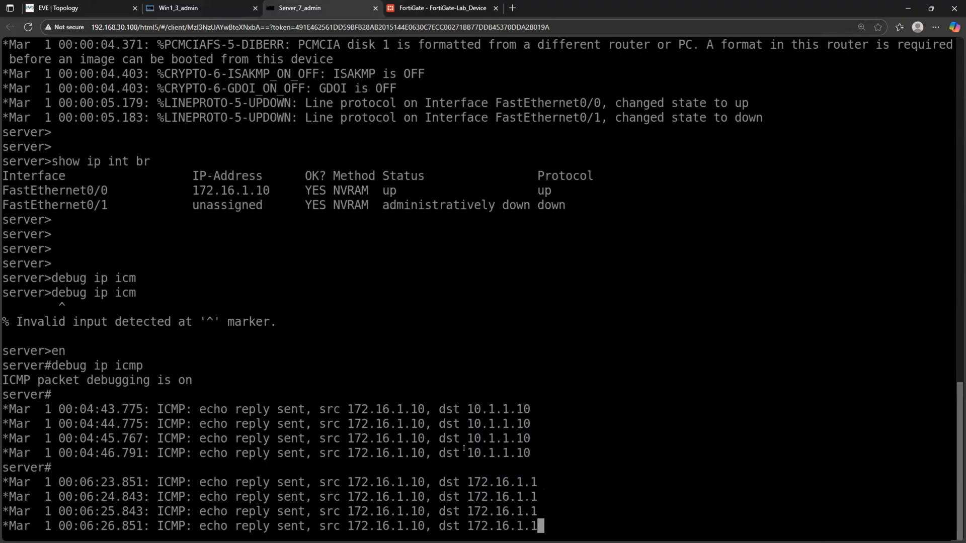
pyautogui.moveTo(469, 450); pyautogui.dragTo(526, 449)
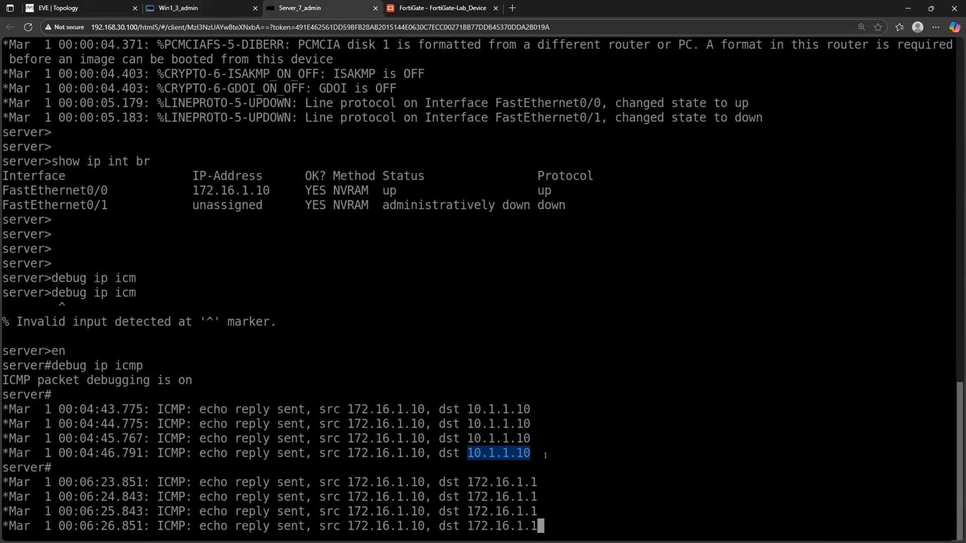
pyautogui.click(545, 456)
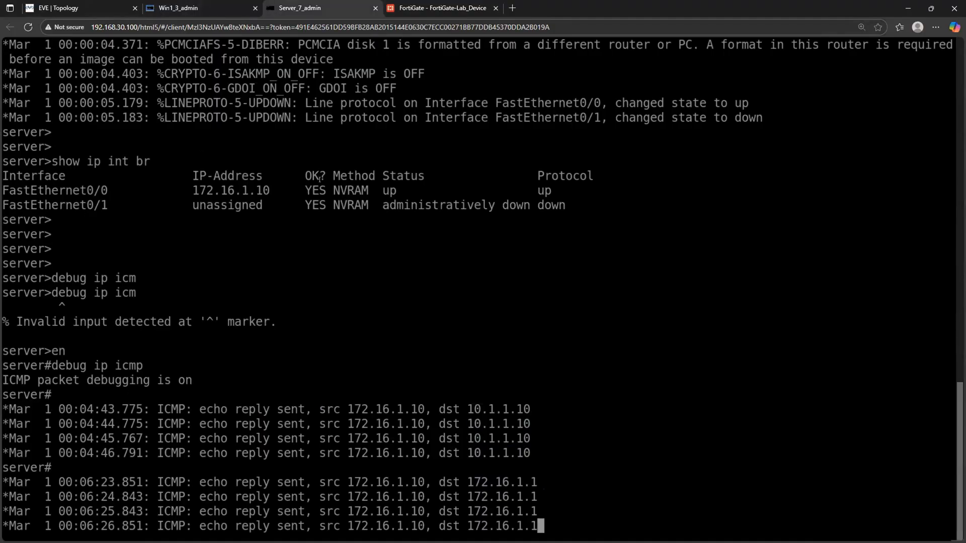
pyautogui.click(73, 10)
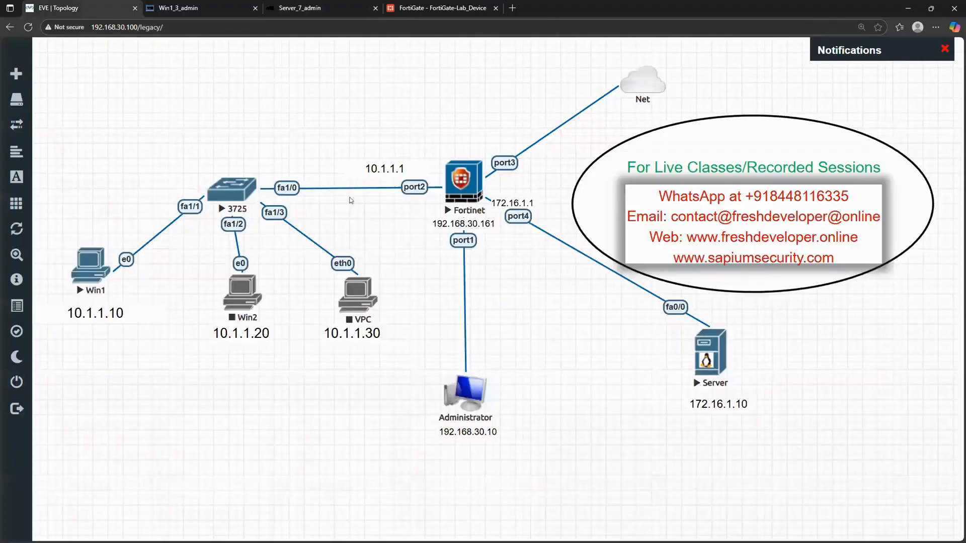